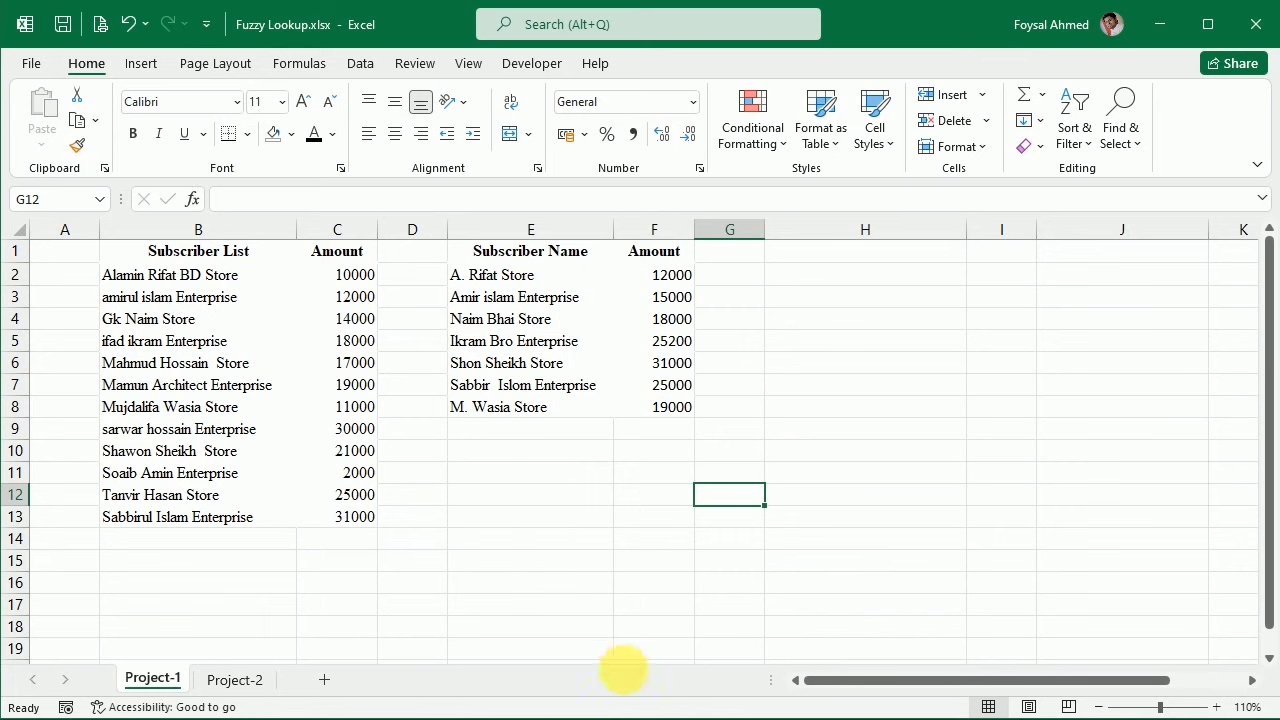
Switch to the browser and download the English version of the Fuzzy Lookup Add-In for Excel from the Microsoft Download Center.
left_click(748, 718)
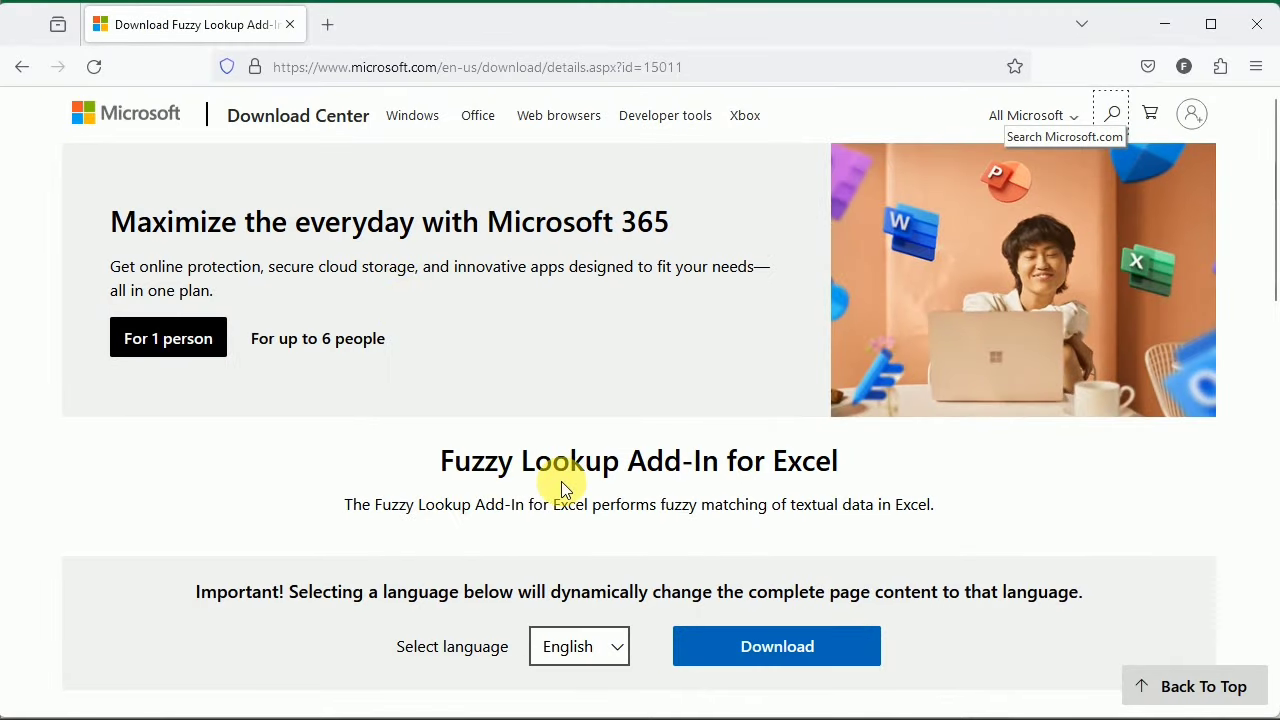
scroll(748, 470, "down", 2)
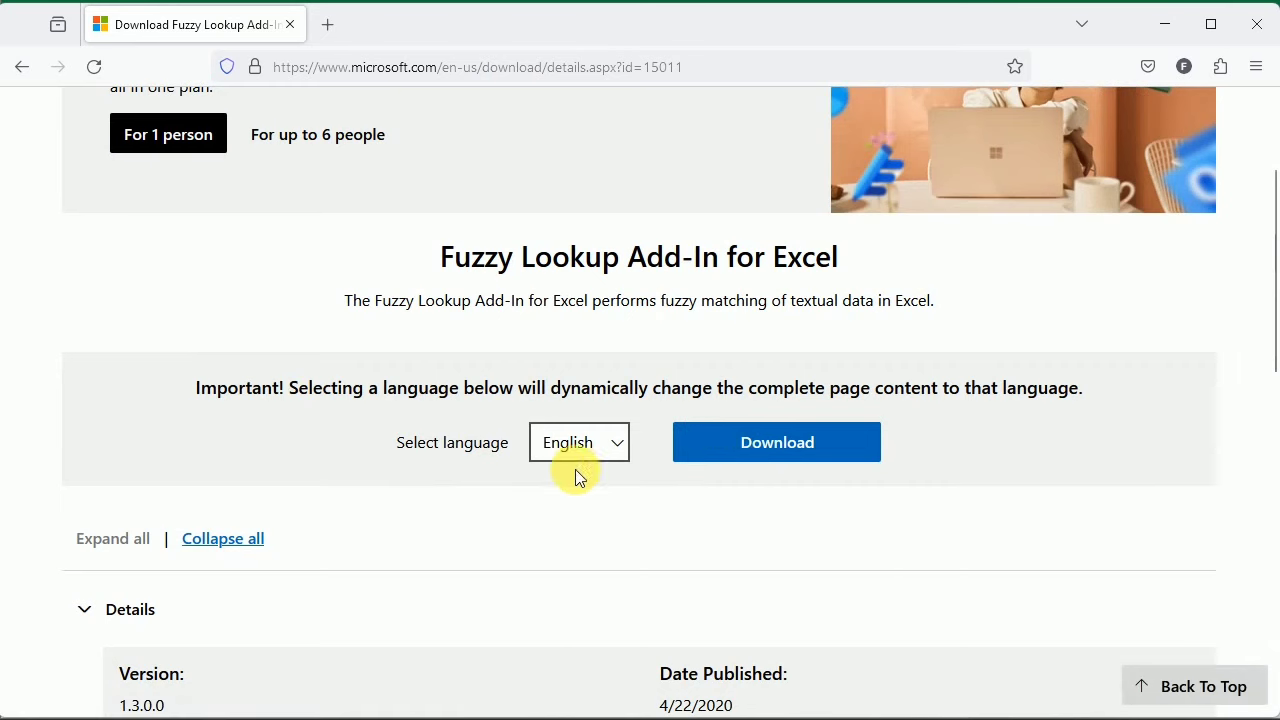
left_click(769, 452)
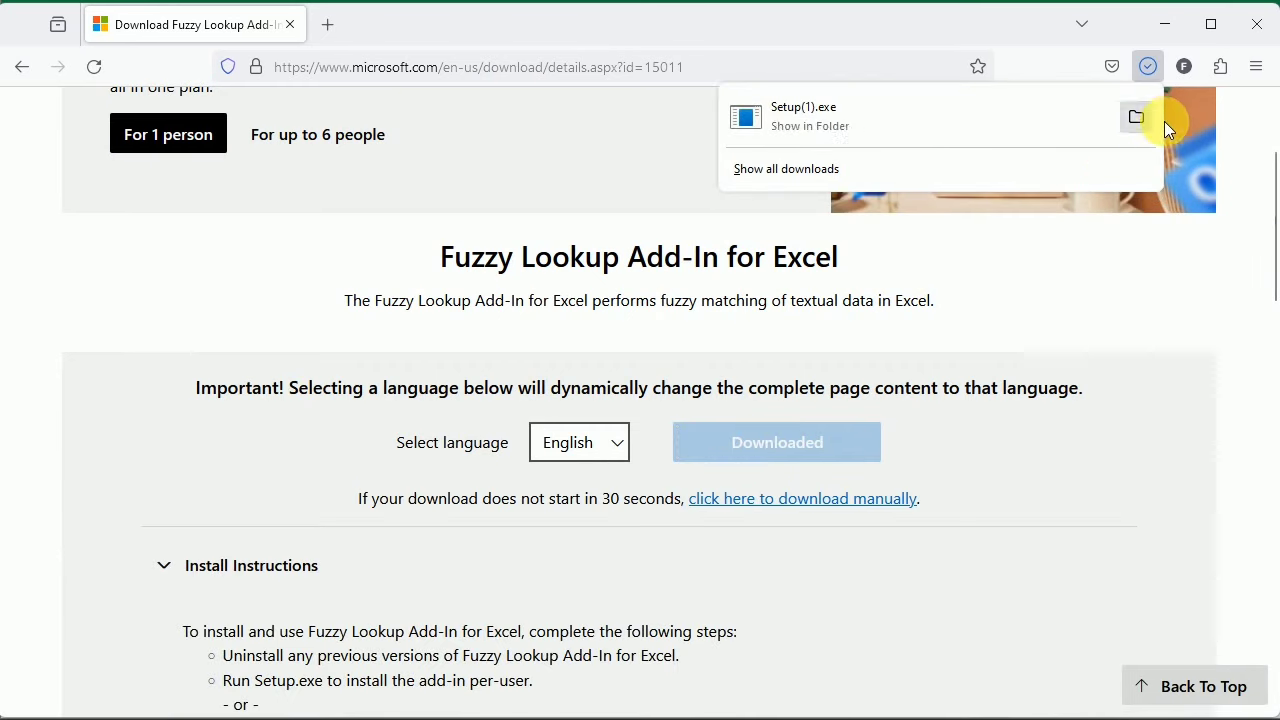
Run the downloaded Setup(1).exe from the Downloads folder and minimize the folder window.
left_click(1137, 120)
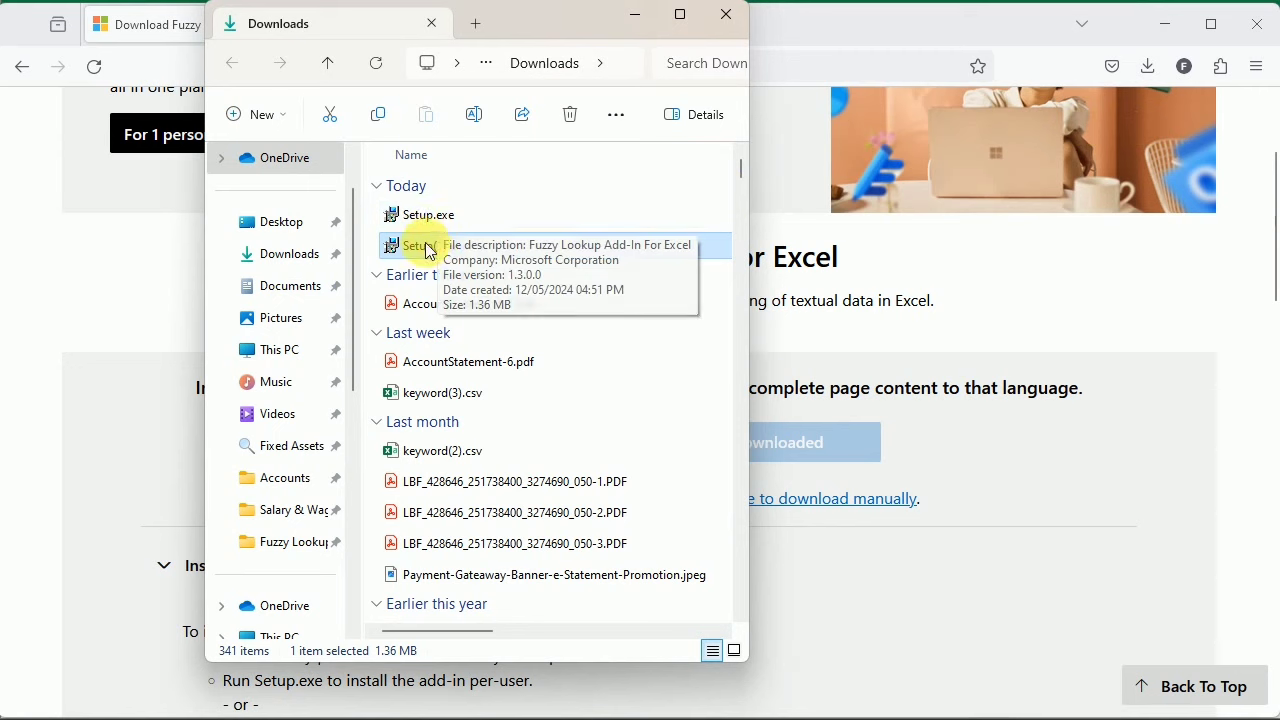
double_click(421, 250)
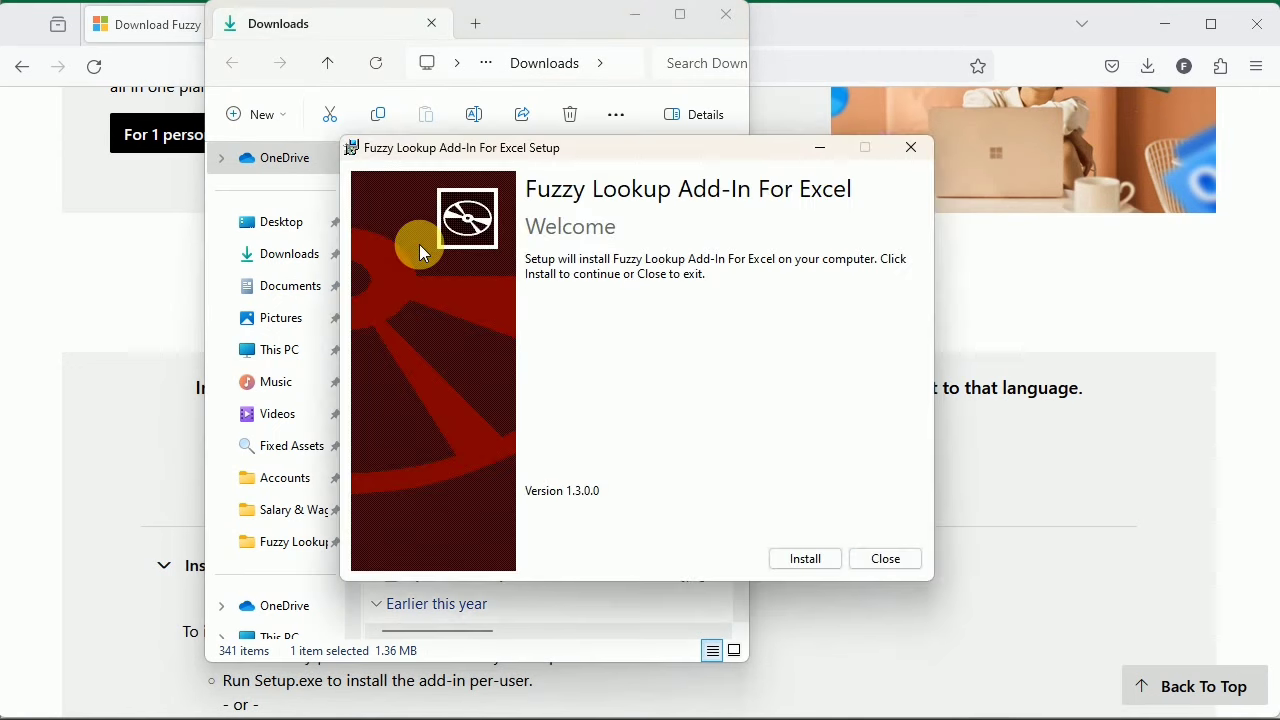
left_click(636, 16)
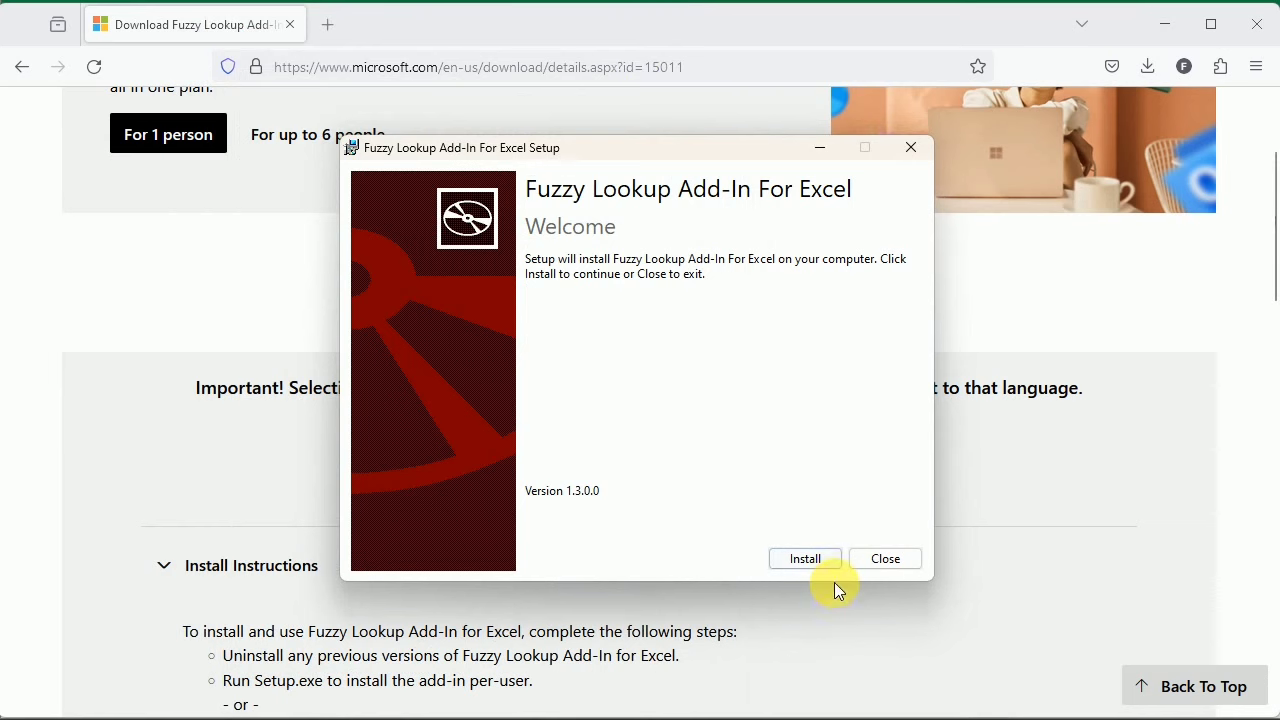
Install the Fuzzy Lookup Add-In, accepting the license terms, and finish the setup without opening the install folder.
left_click(806, 559)
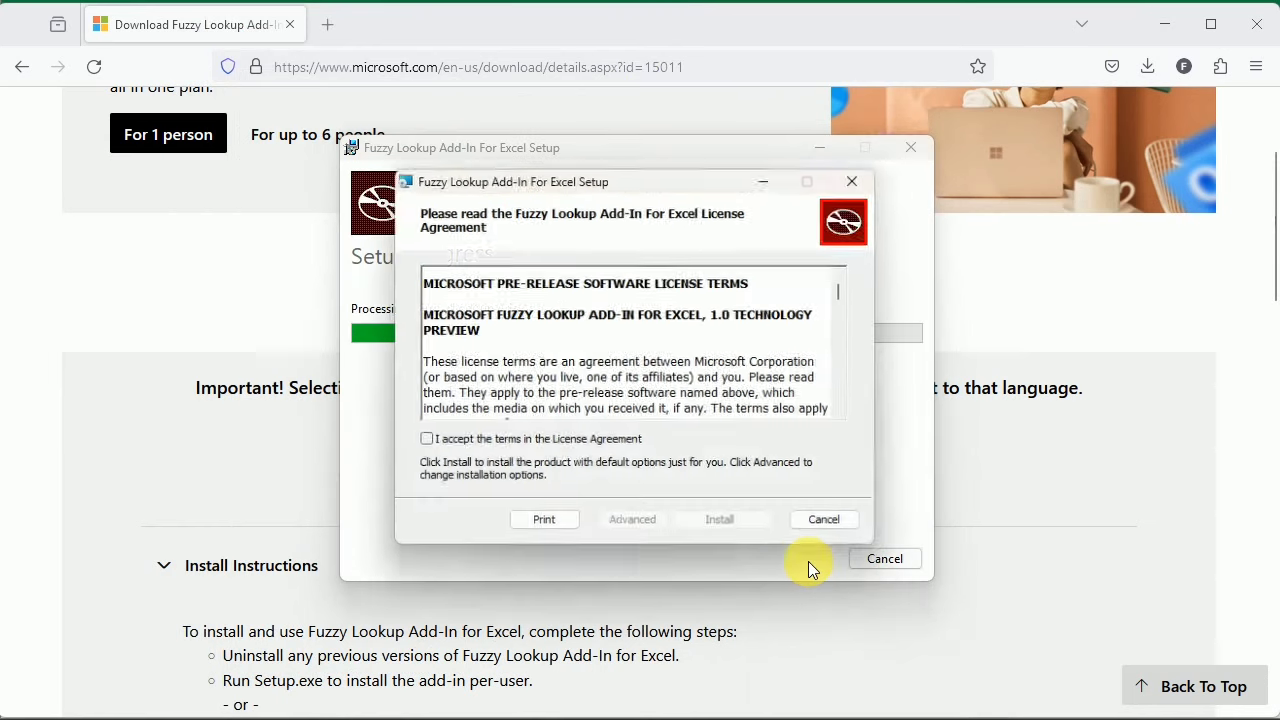
left_click(424, 443)
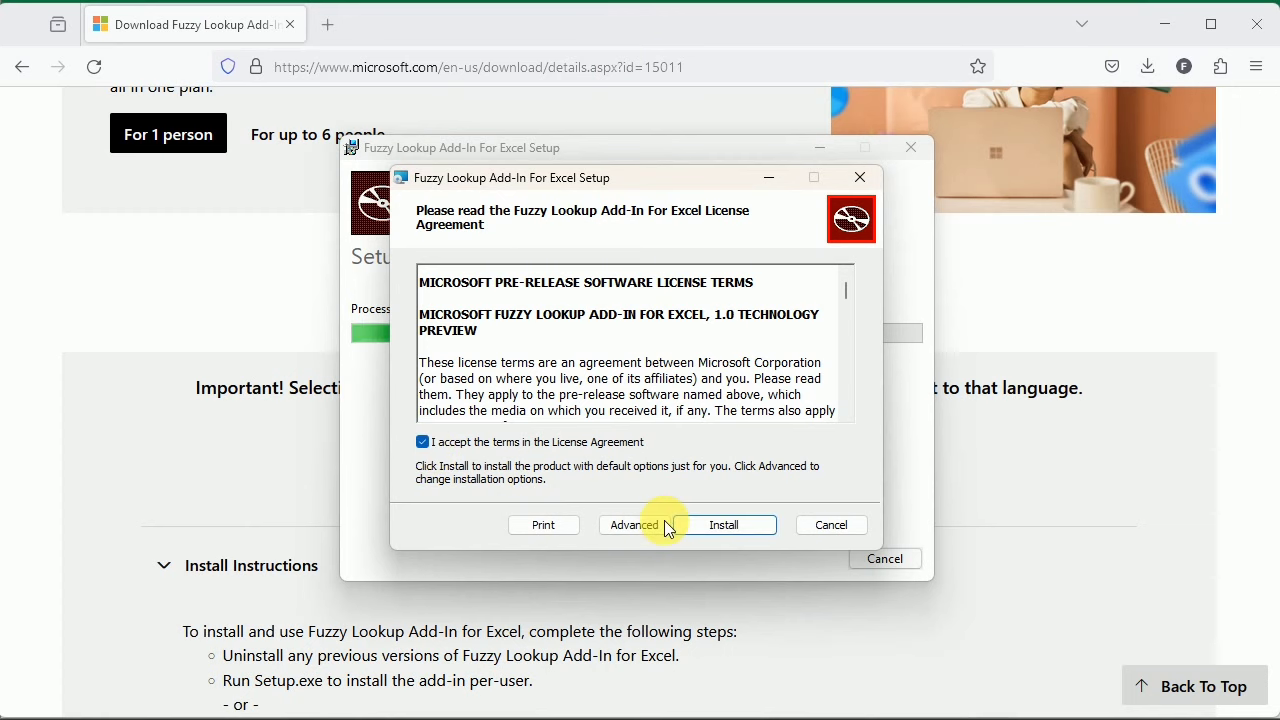
left_click(752, 528)
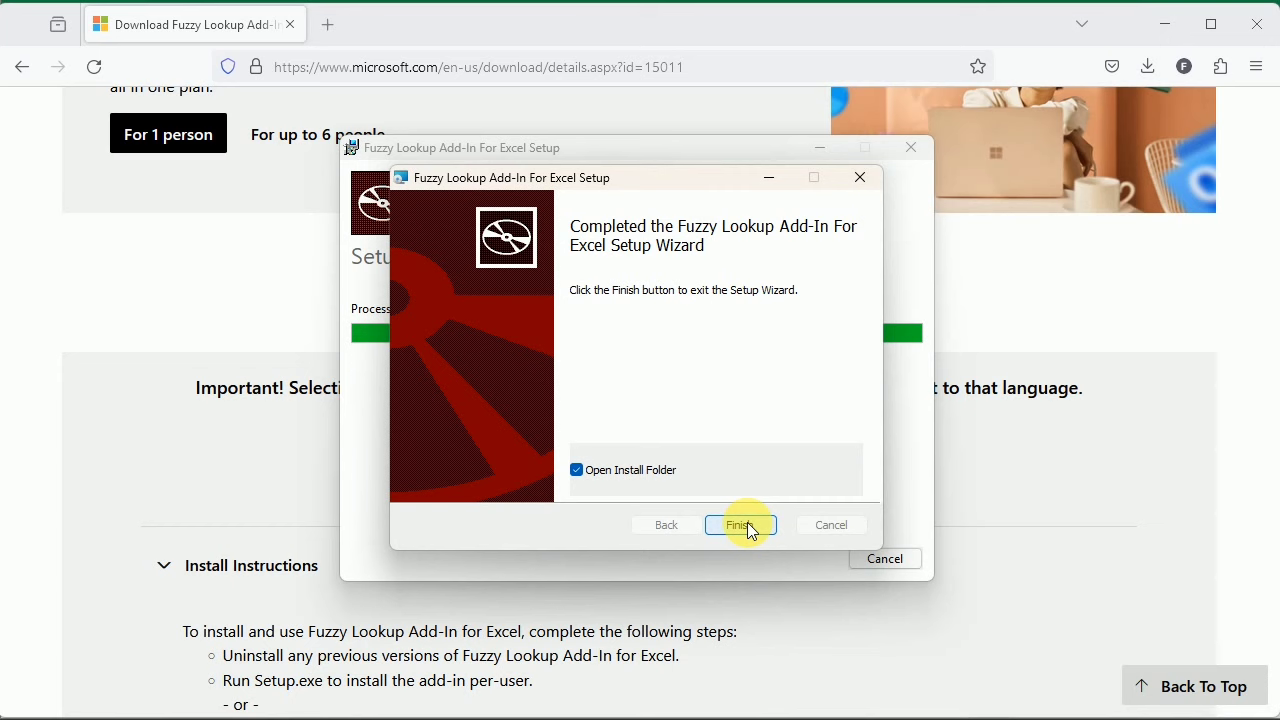
left_click(576, 469)
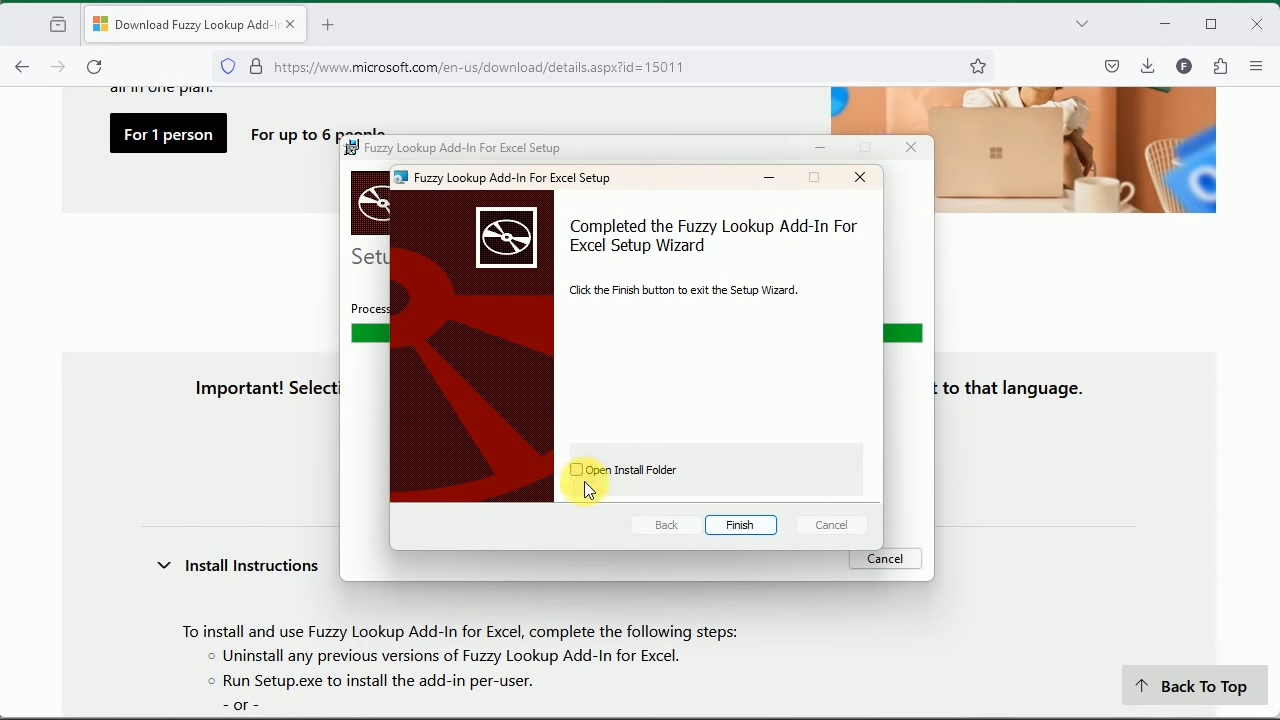
left_click(748, 523)
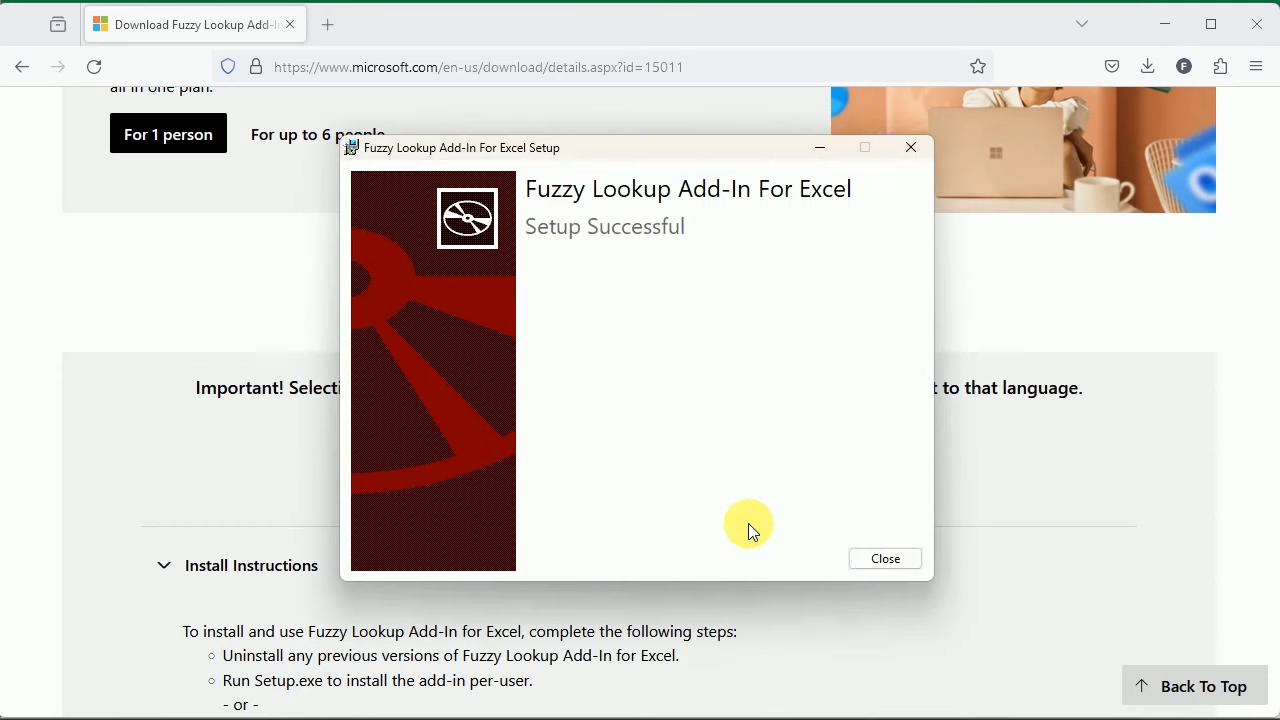
left_click(876, 557)
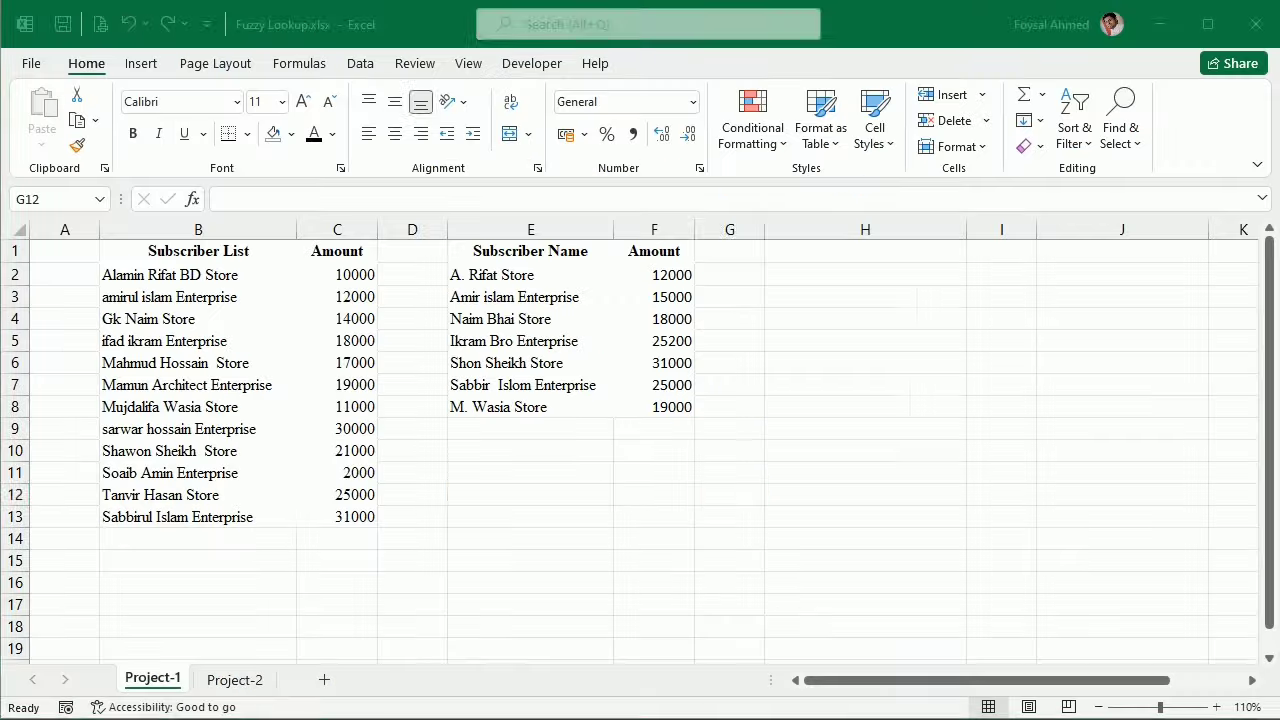
Return to the Excel workbook and look through the available command groups for the Fuzzy Lookup add-in.
left_click(937, 520)
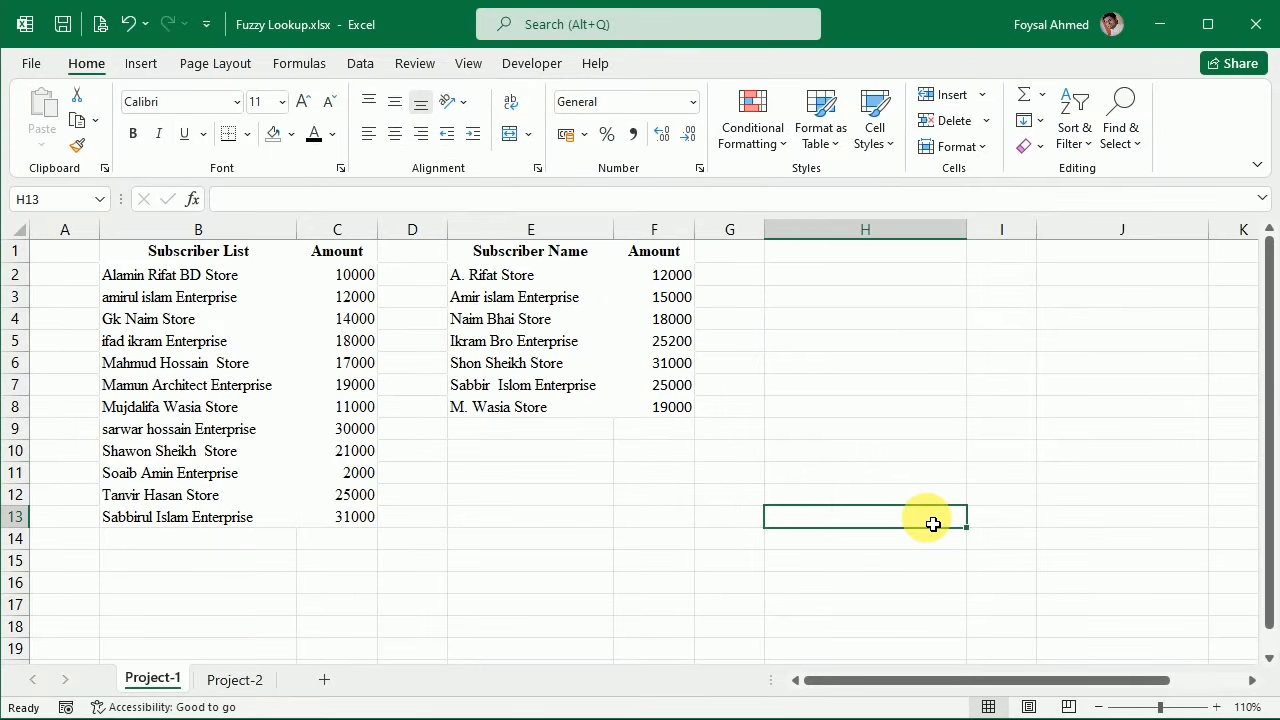
left_click(801, 352)
double_click(801, 353)
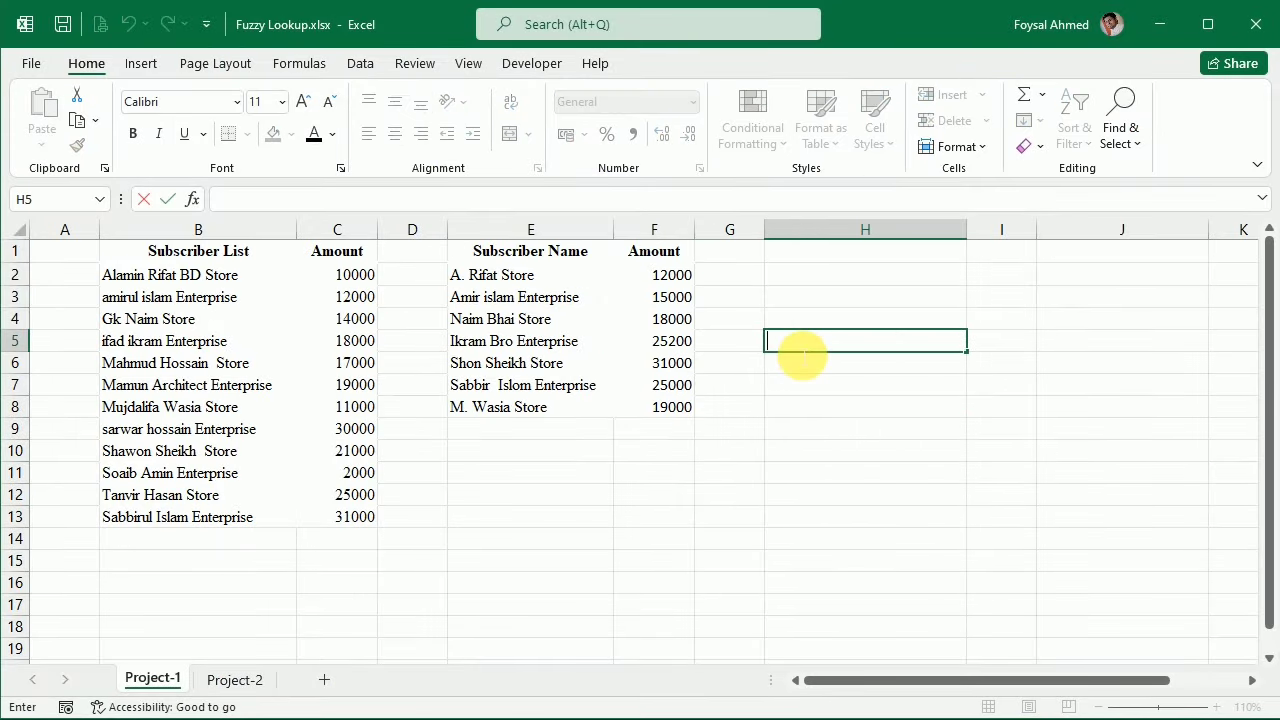
left_click(486, 70)
left_click(584, 64)
left_click(468, 64)
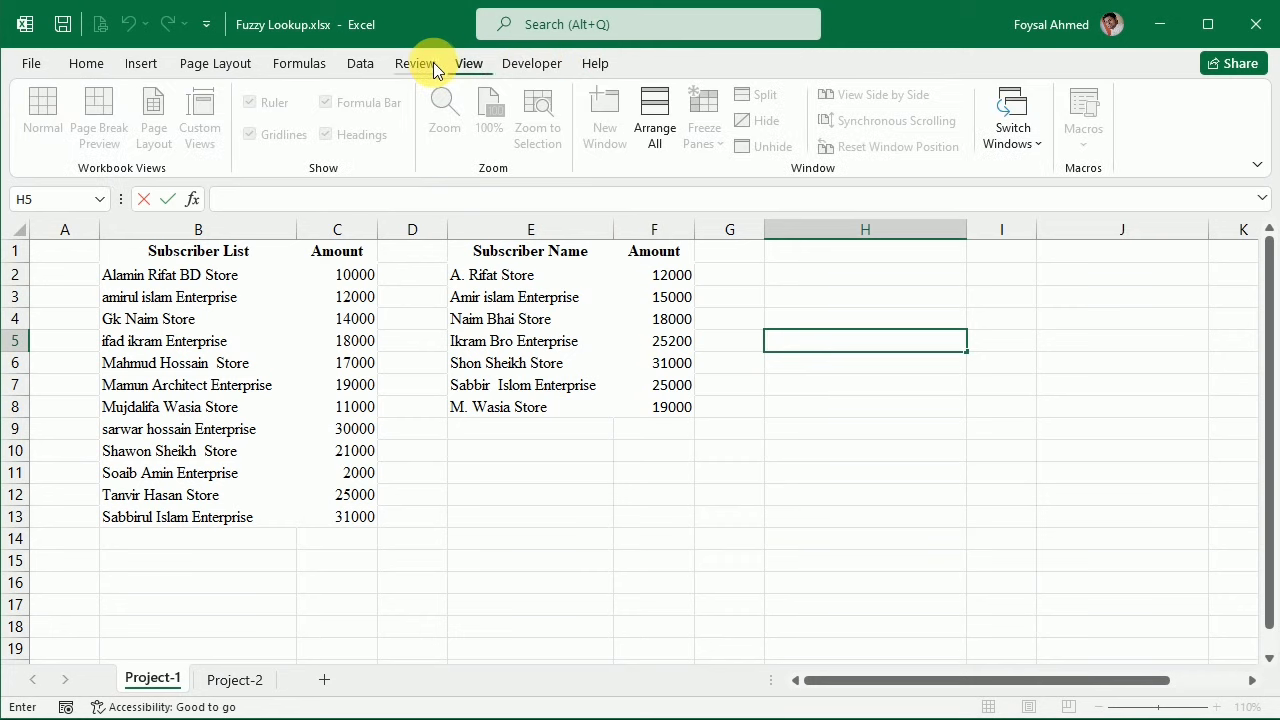
left_click(414, 64)
left_click(303, 67)
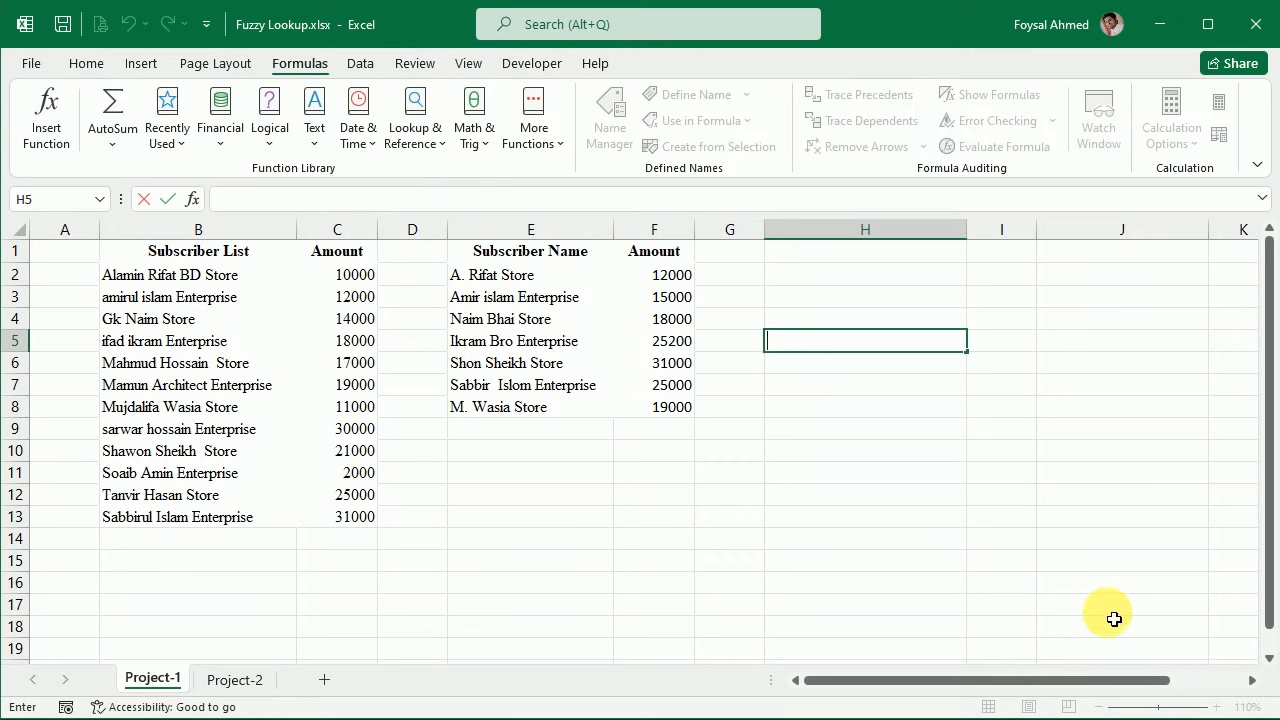
left_click(1015, 718)
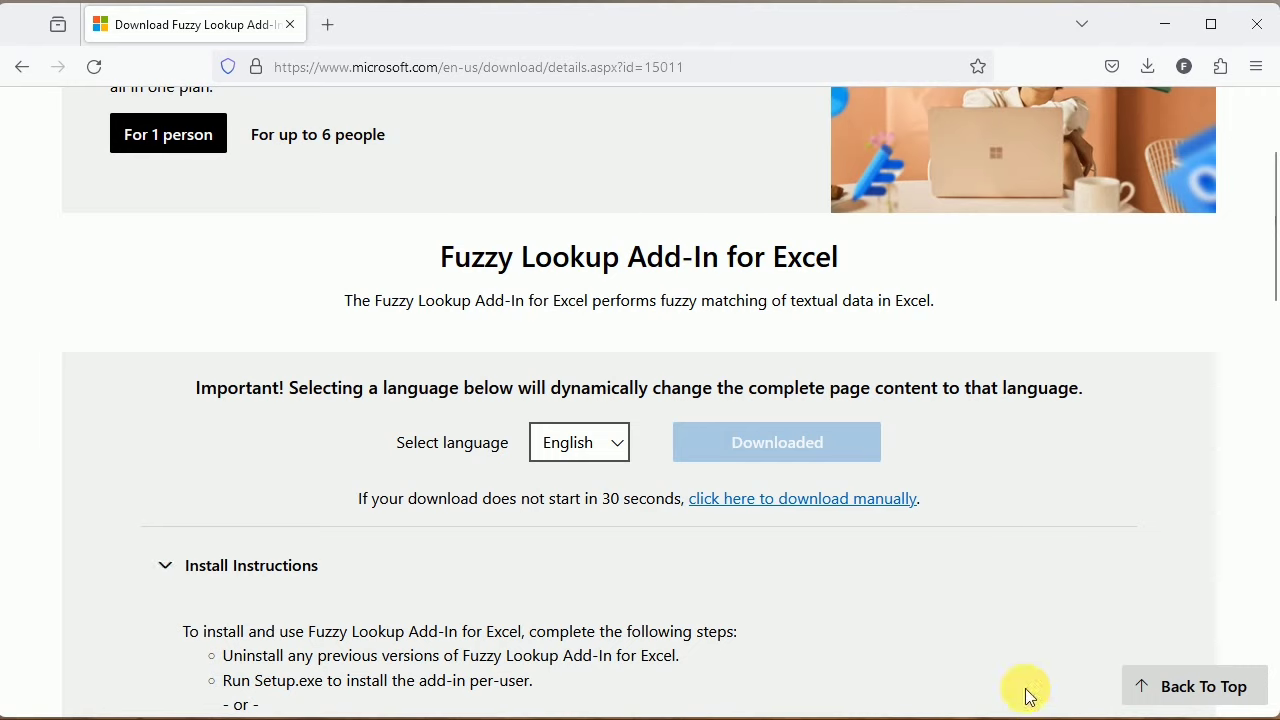
left_click(1015, 718)
left_click(730, 494)
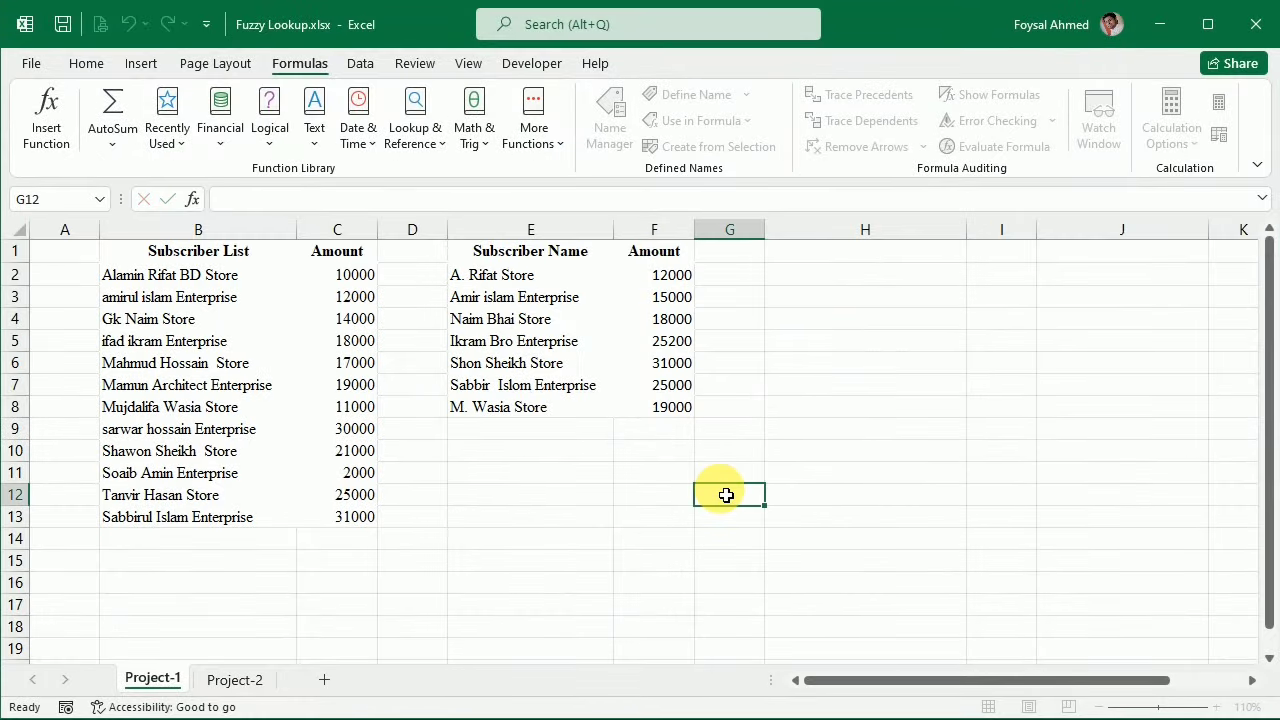
Close the workbook, reopen Fuzzy Lookup.xlsx from the Fuzzy Lookup folder, and enlarge its window to fill the screen.
mouse_move(553, 712)
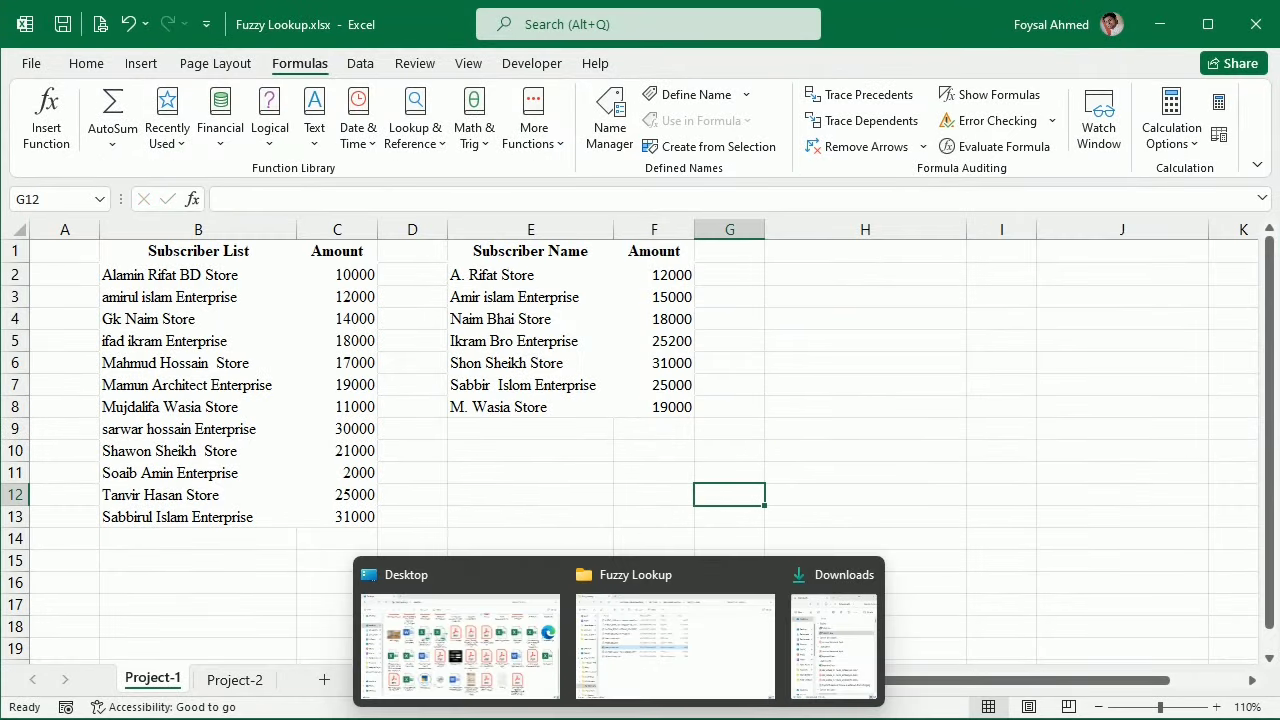
left_click(711, 612)
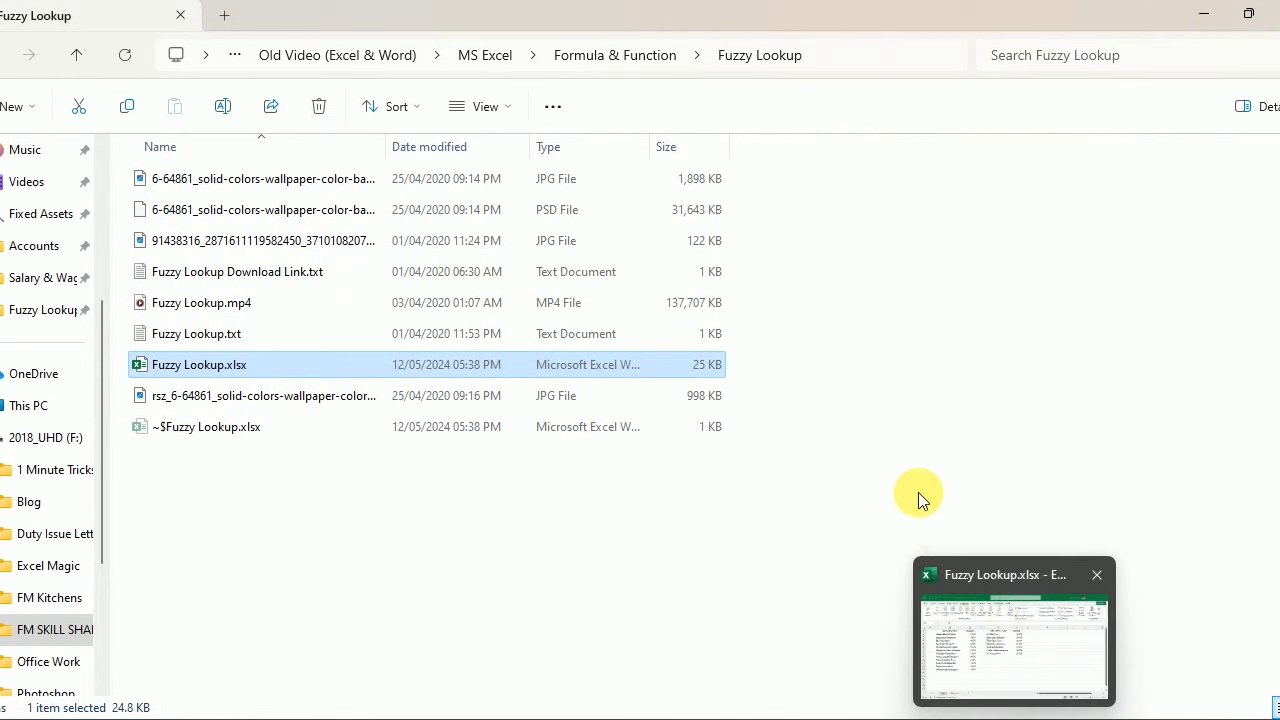
left_click(1020, 716)
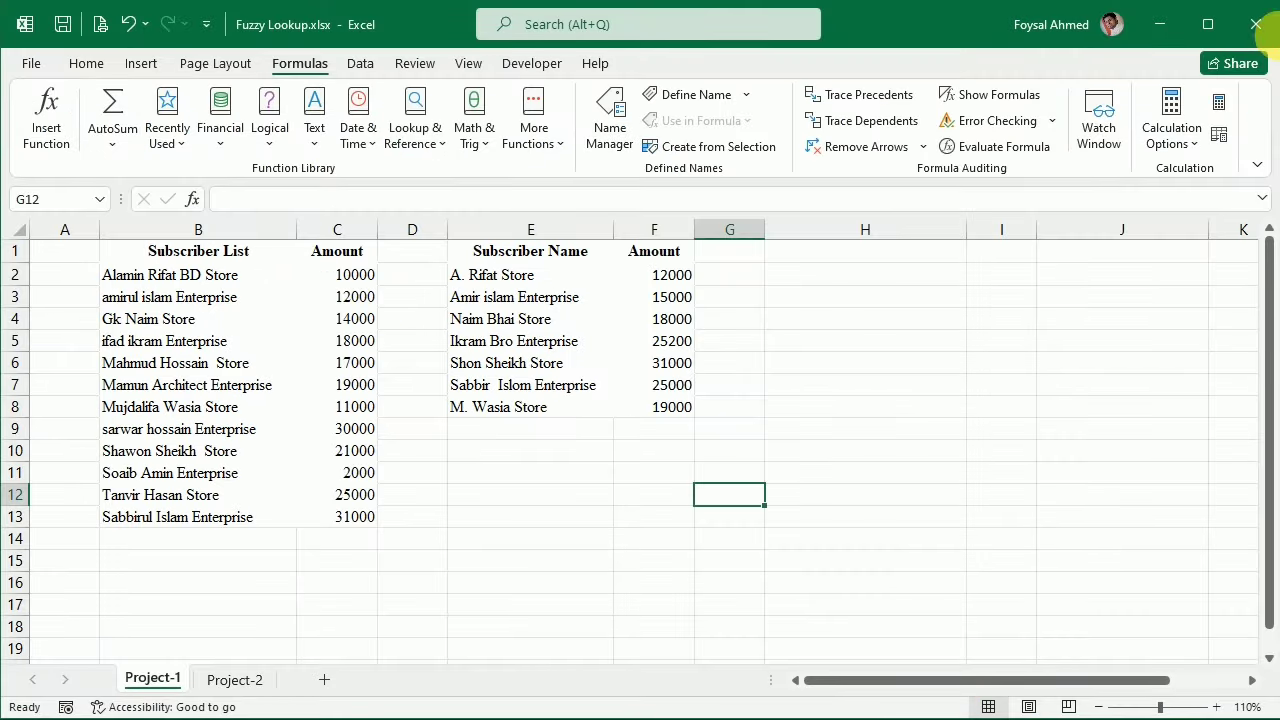
left_click(1256, 24)
left_click(550, 391)
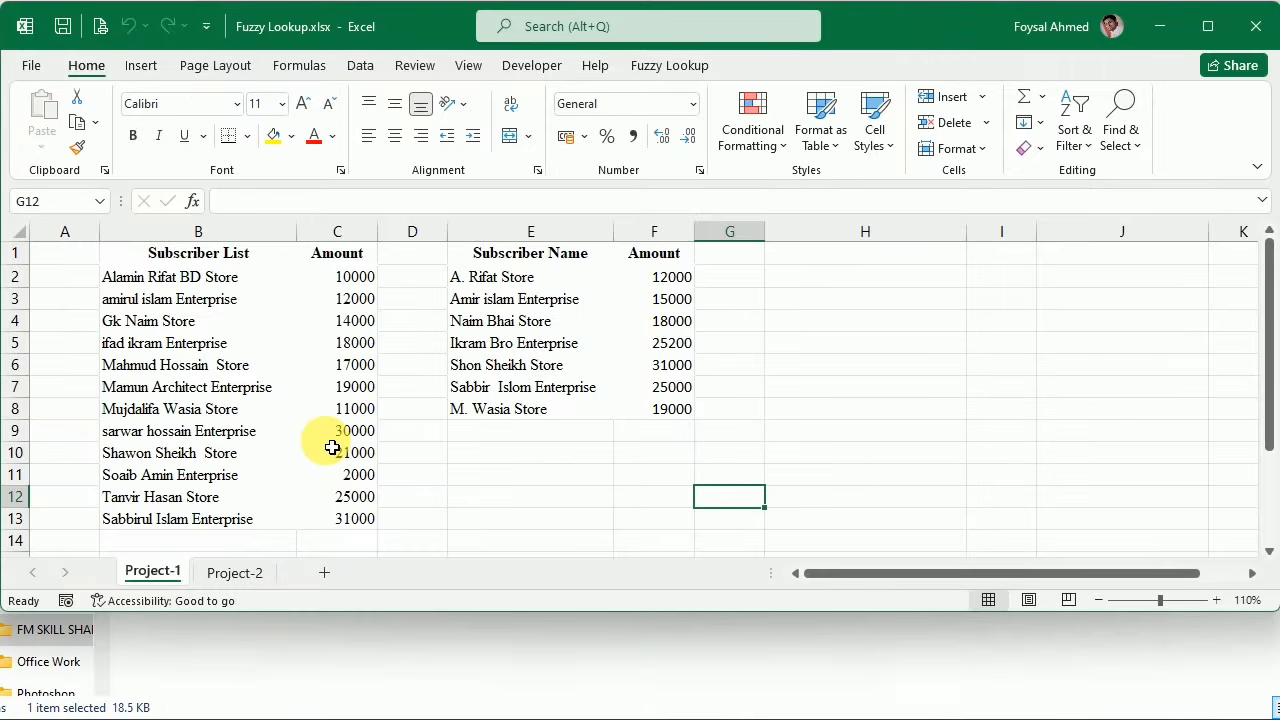
left_click_drag(812, 622, 812, 719)
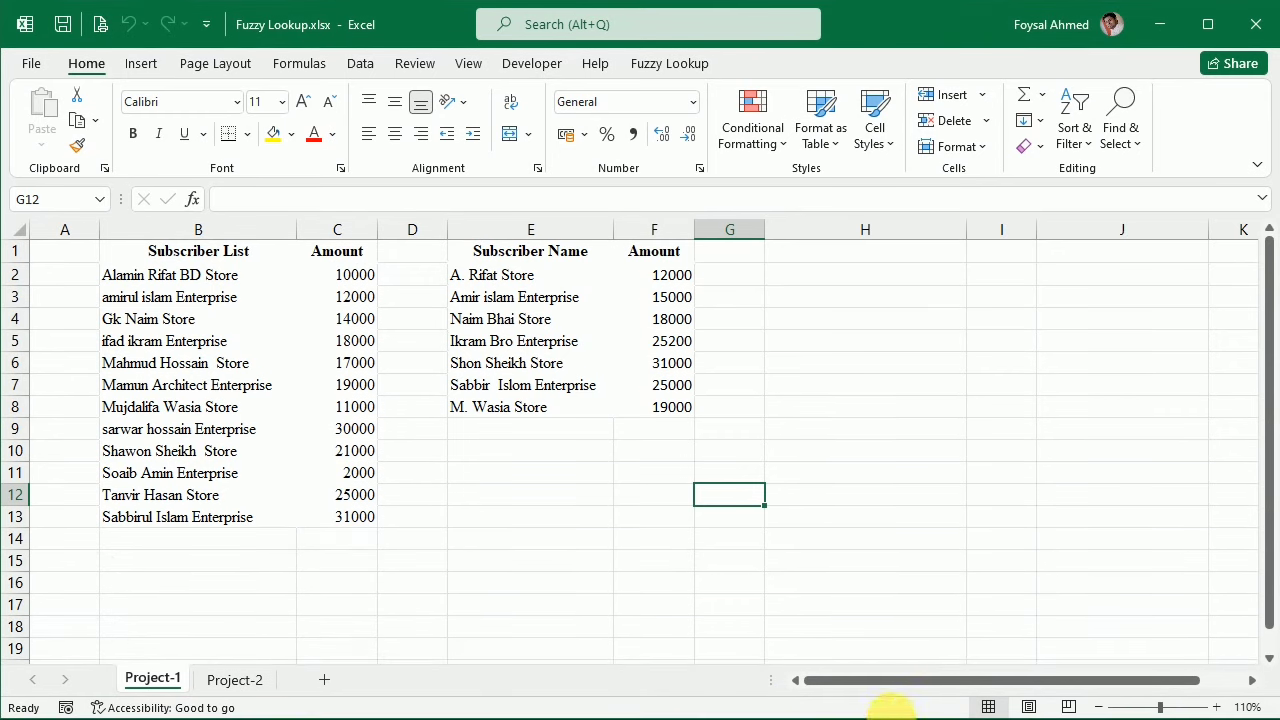
Try to start the Fuzzy Lookup add-in in the reopened workbook.
left_click(655, 66)
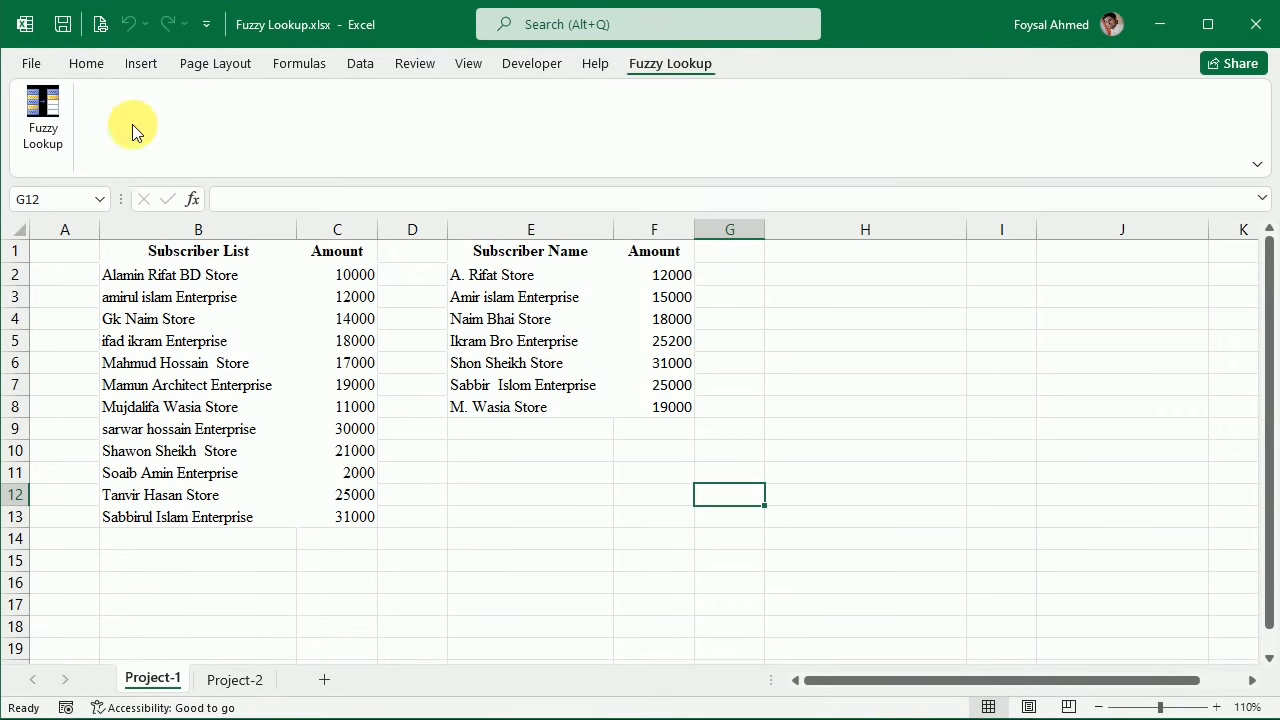
left_click(38, 114)
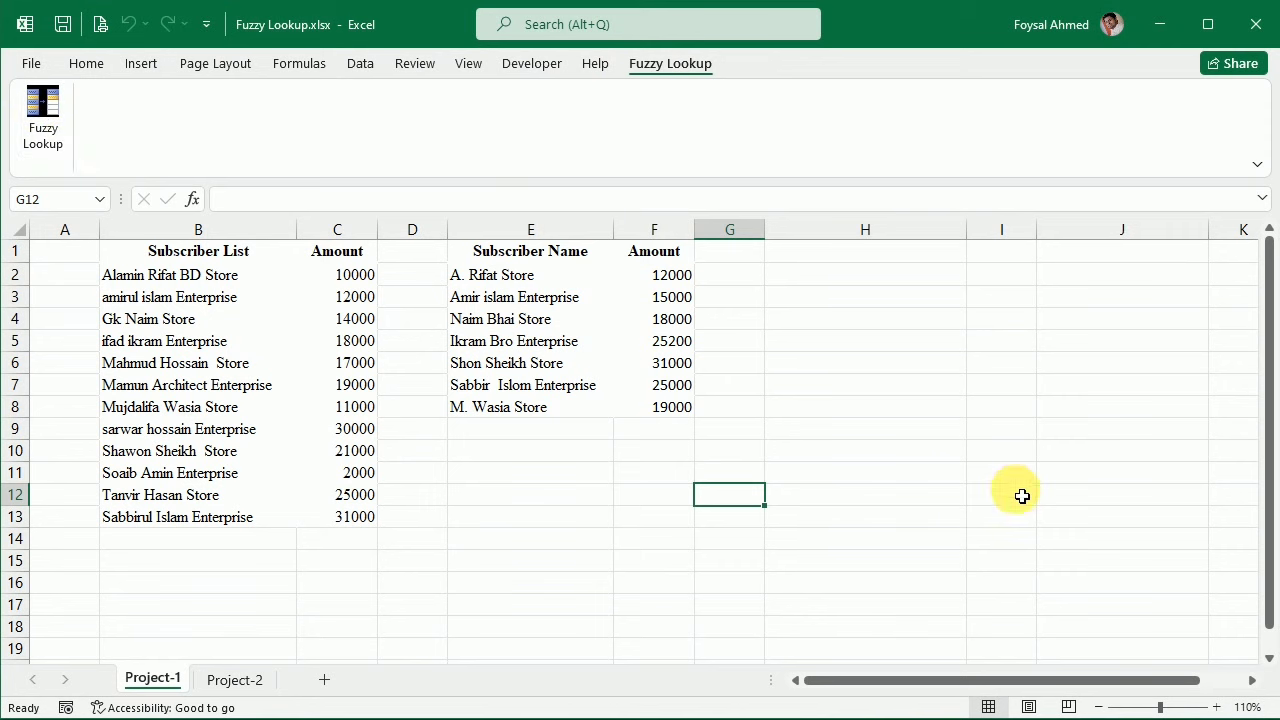
left_click(979, 526)
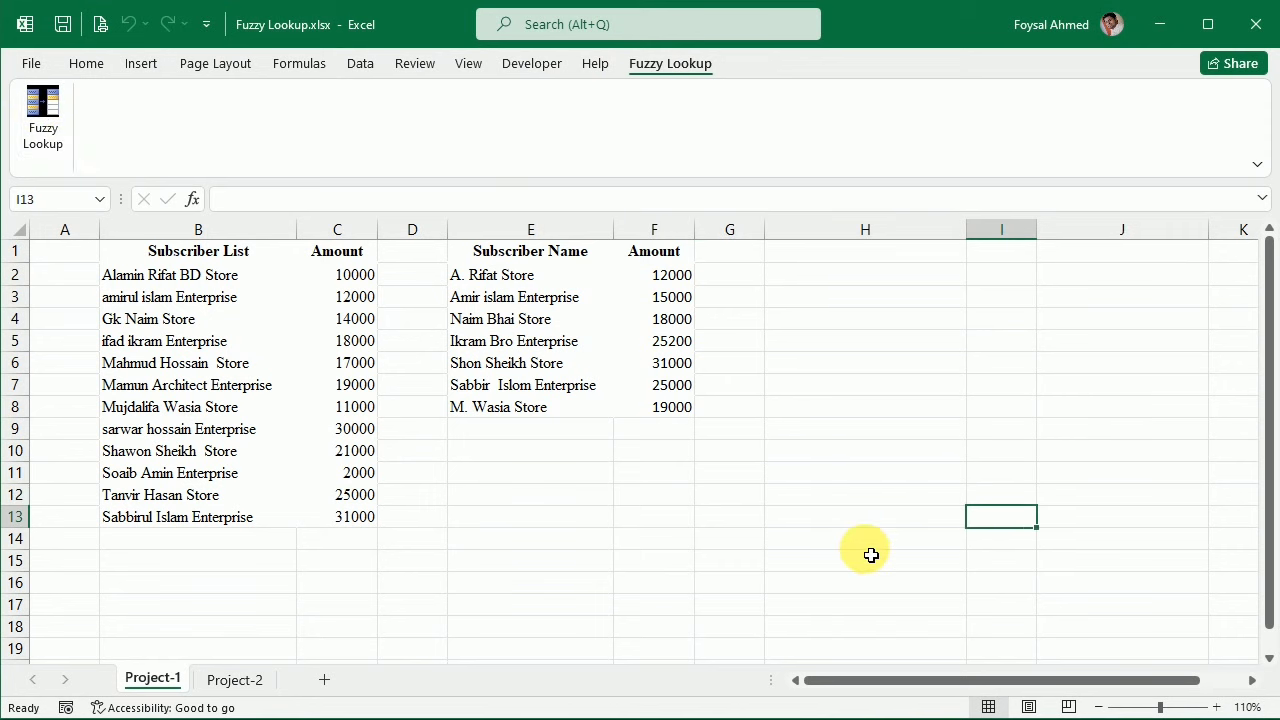
left_click(233, 260)
left_click_drag(250, 276, 200, 496)
left_click_drag(343, 280, 354, 515)
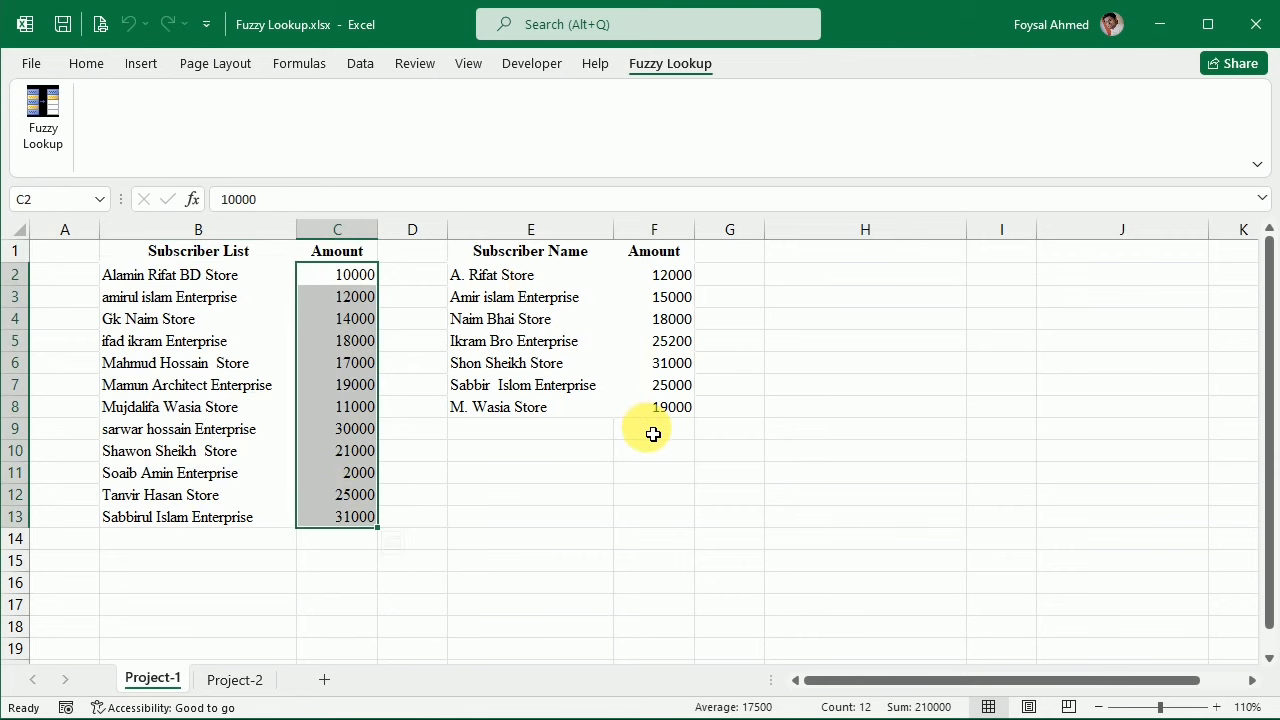
left_click(950, 536)
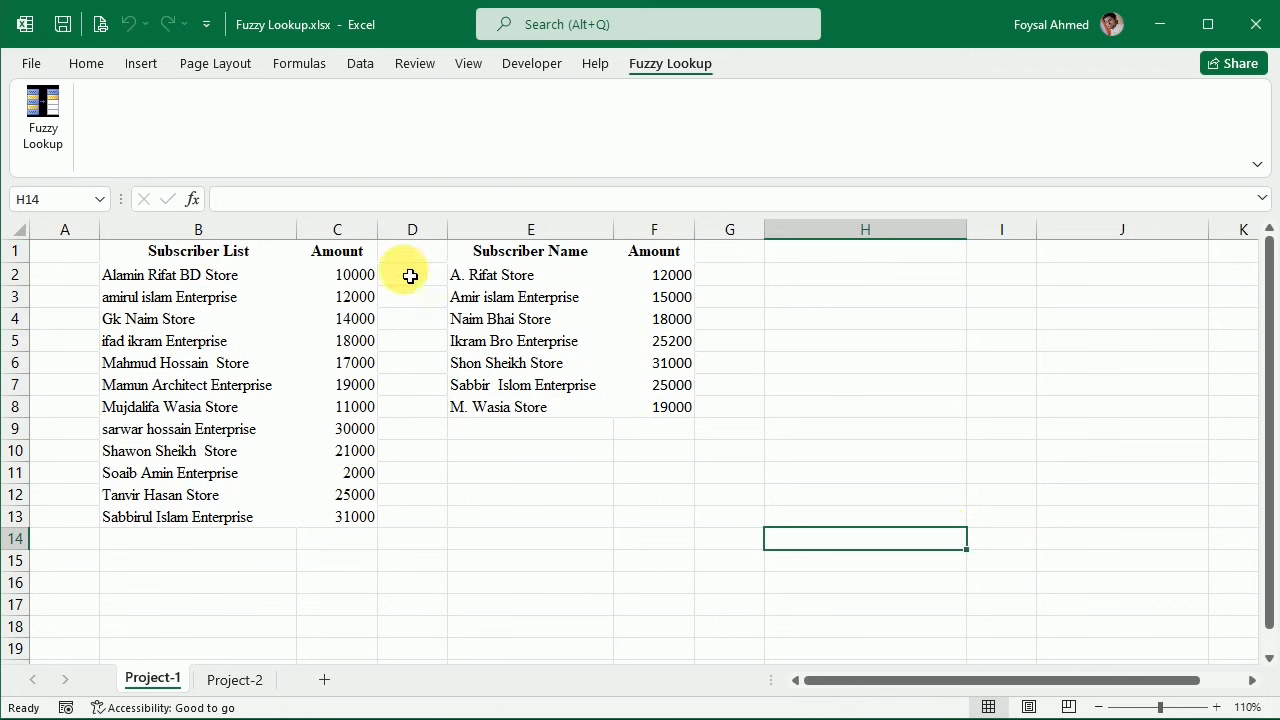
Convert the Subscriber List range B1:C13 into a table with headers and apply the light style with gray banded rows.
left_click_drag(357, 251, 266, 521)
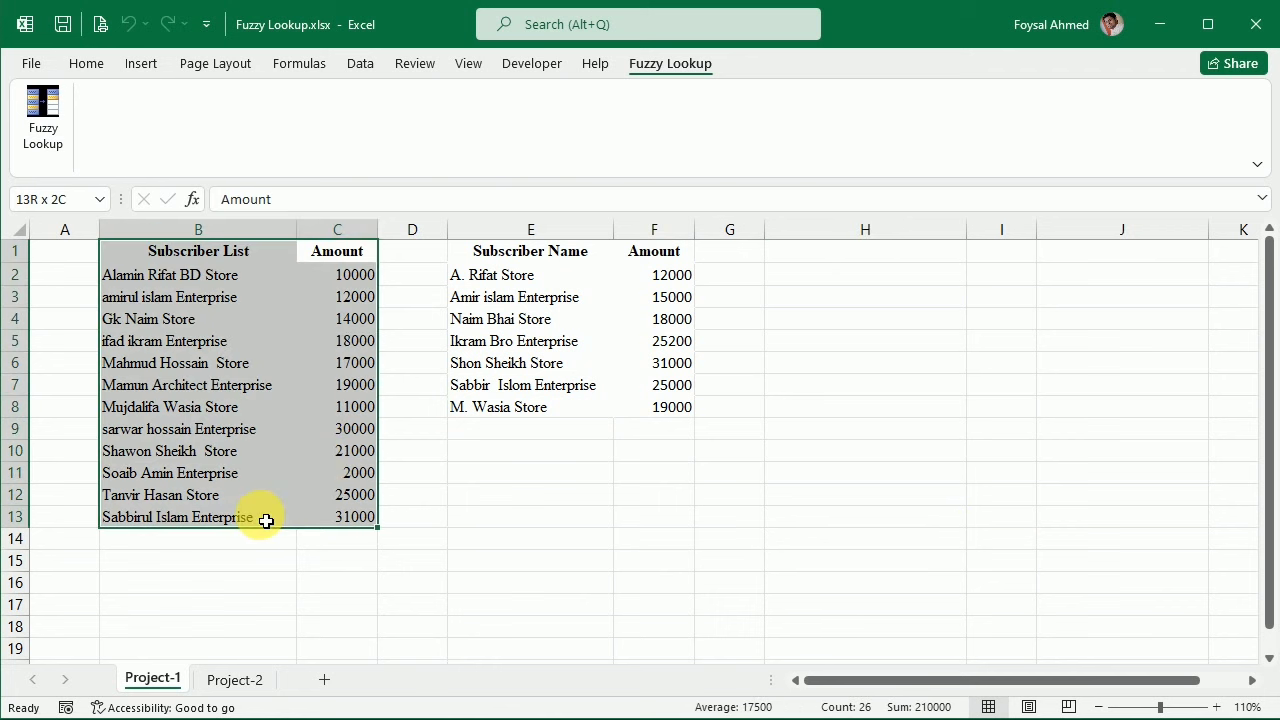
key("ctrl+t")
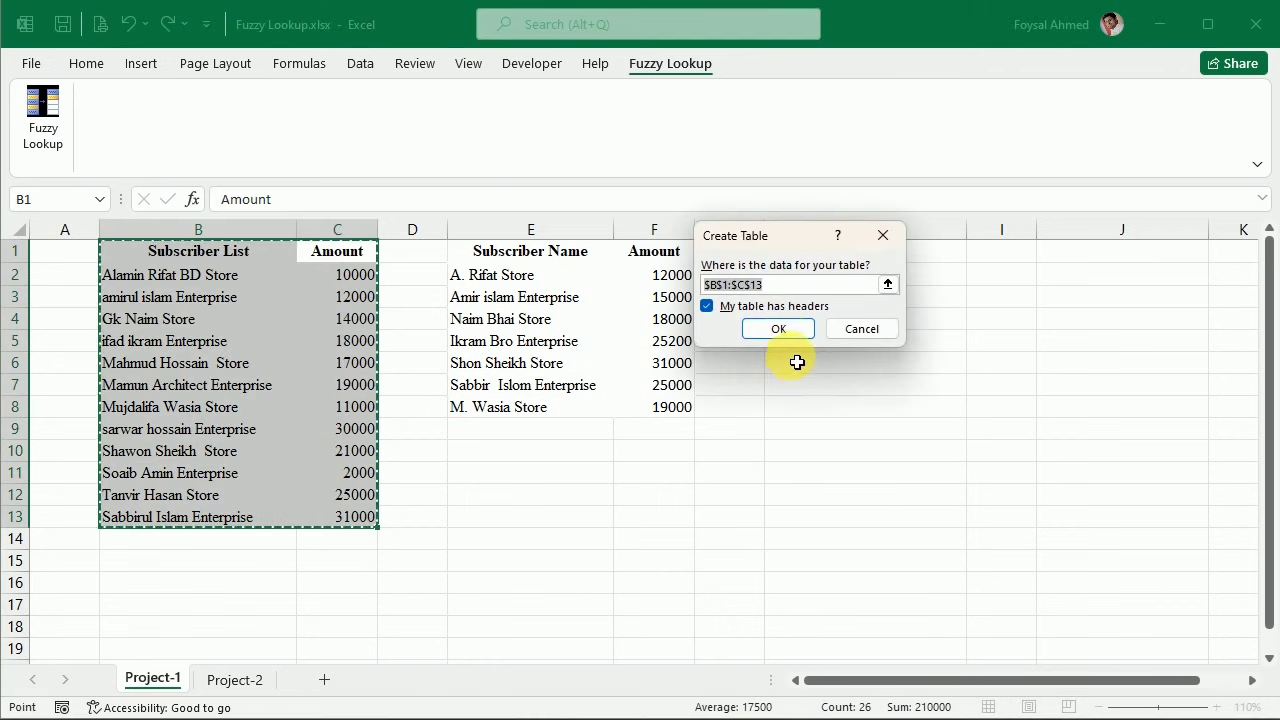
left_click(784, 331)
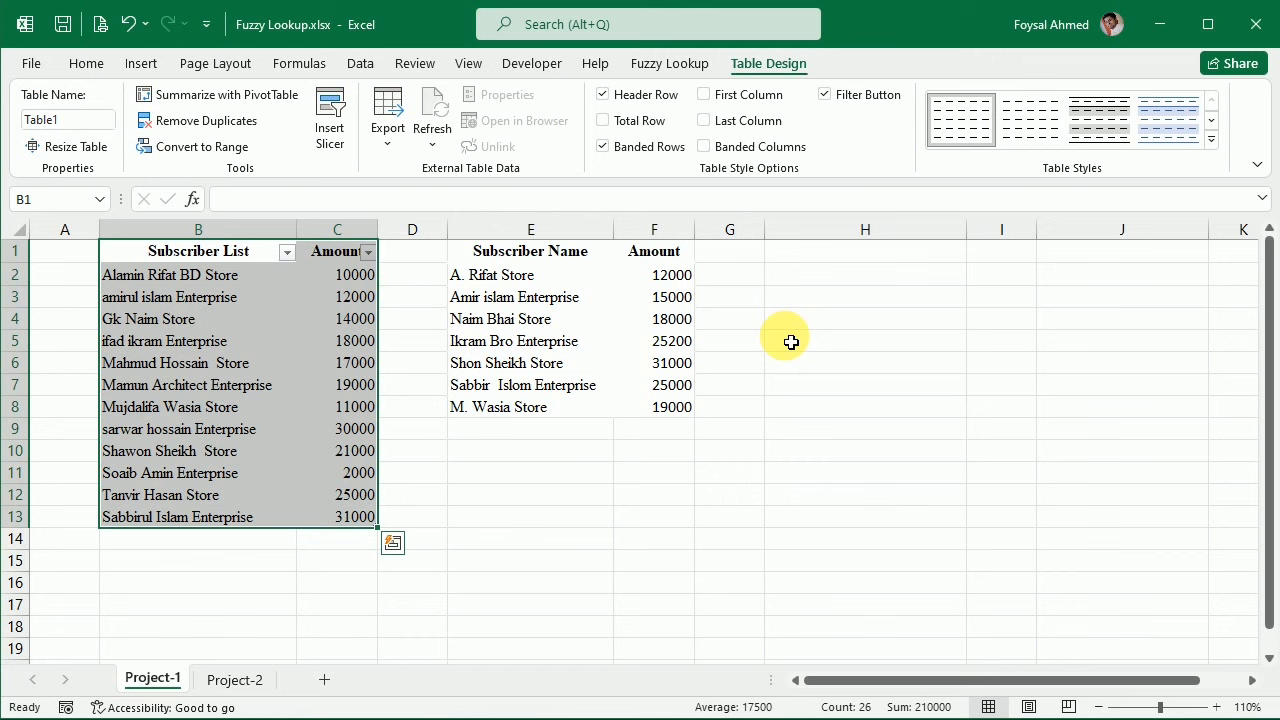
left_click(1211, 139)
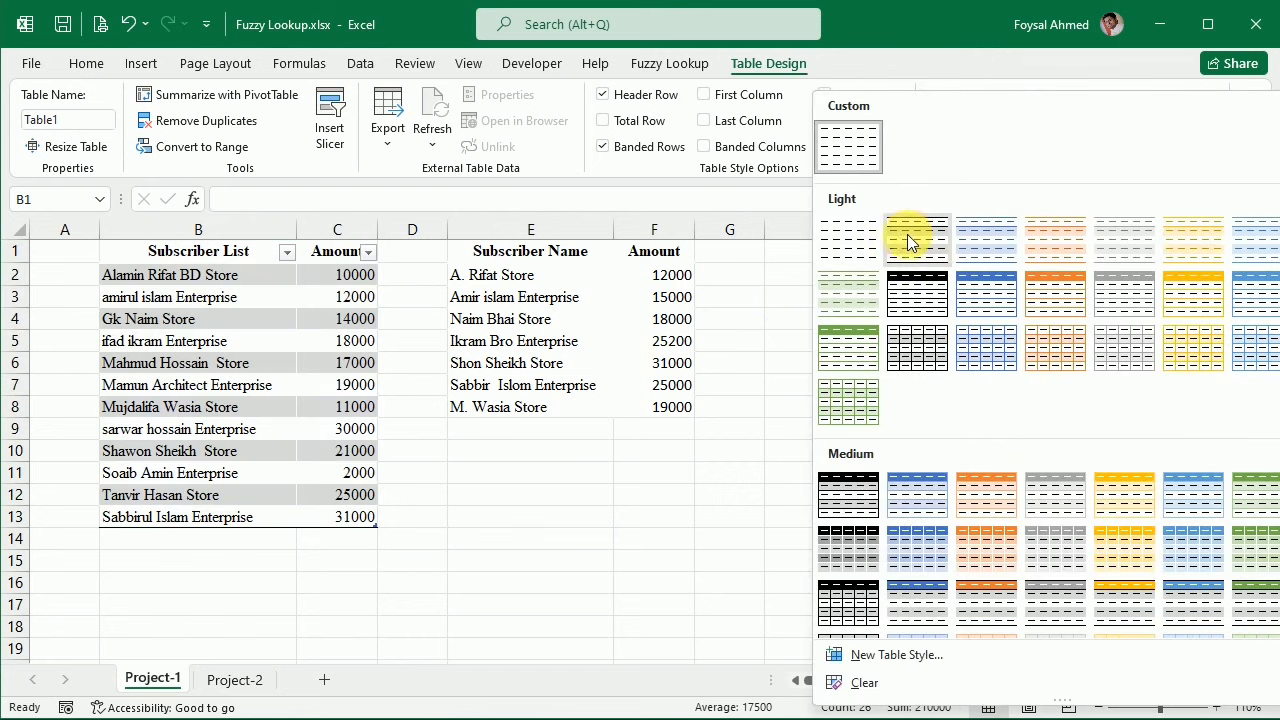
left_click(900, 237)
Convert the Subscriber Name and Amount range E1:F8 into a table with headers.
left_click_drag(563, 257, 655, 407)
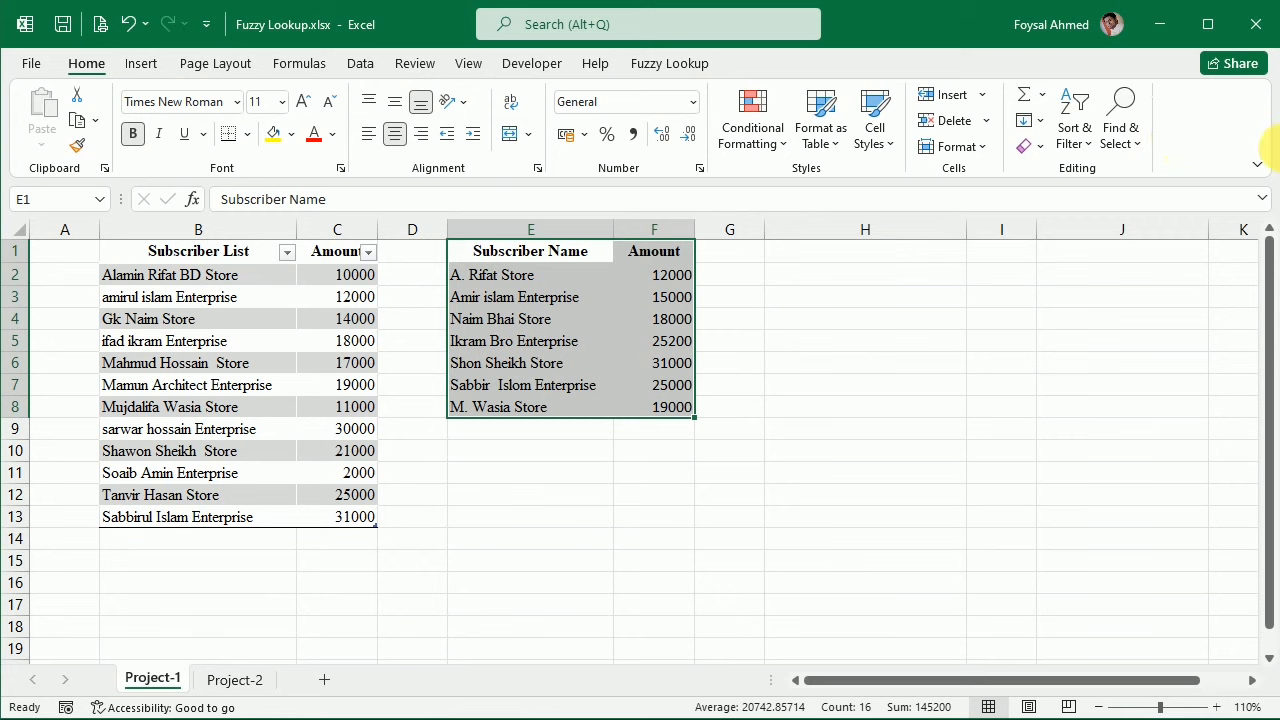
key("ctrl+t")
left_click(783, 329)
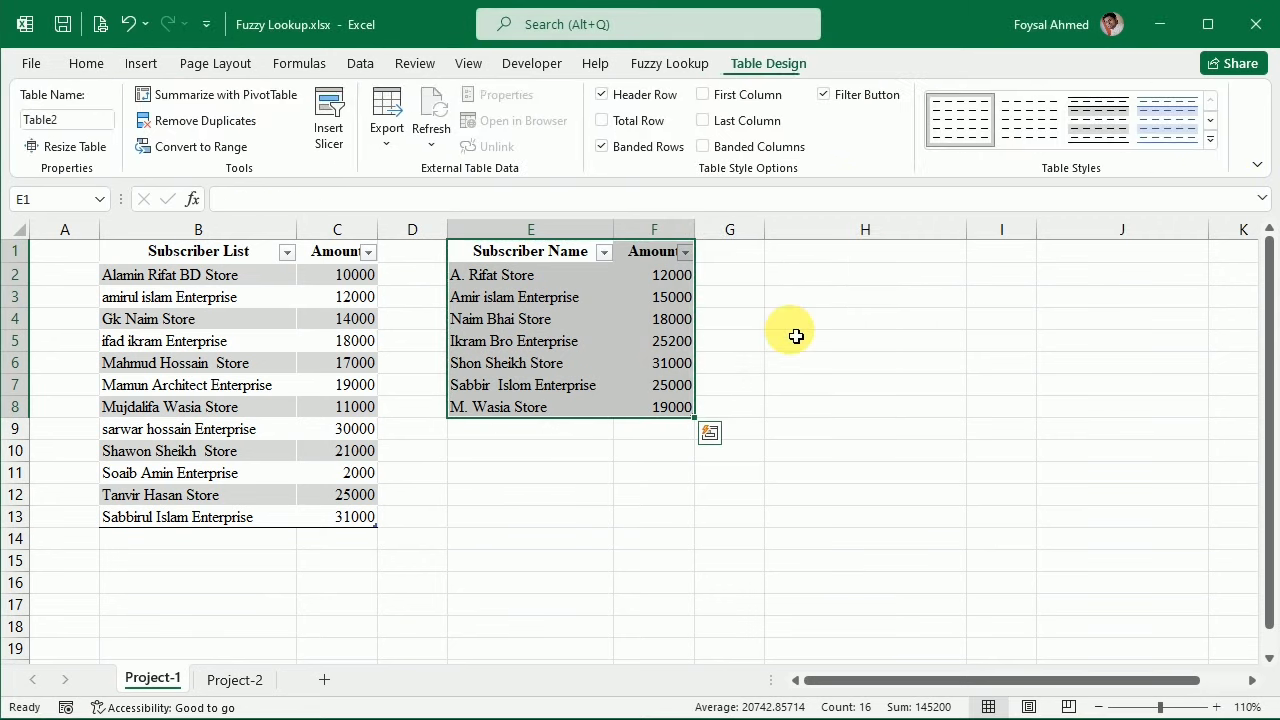
left_click(340, 365)
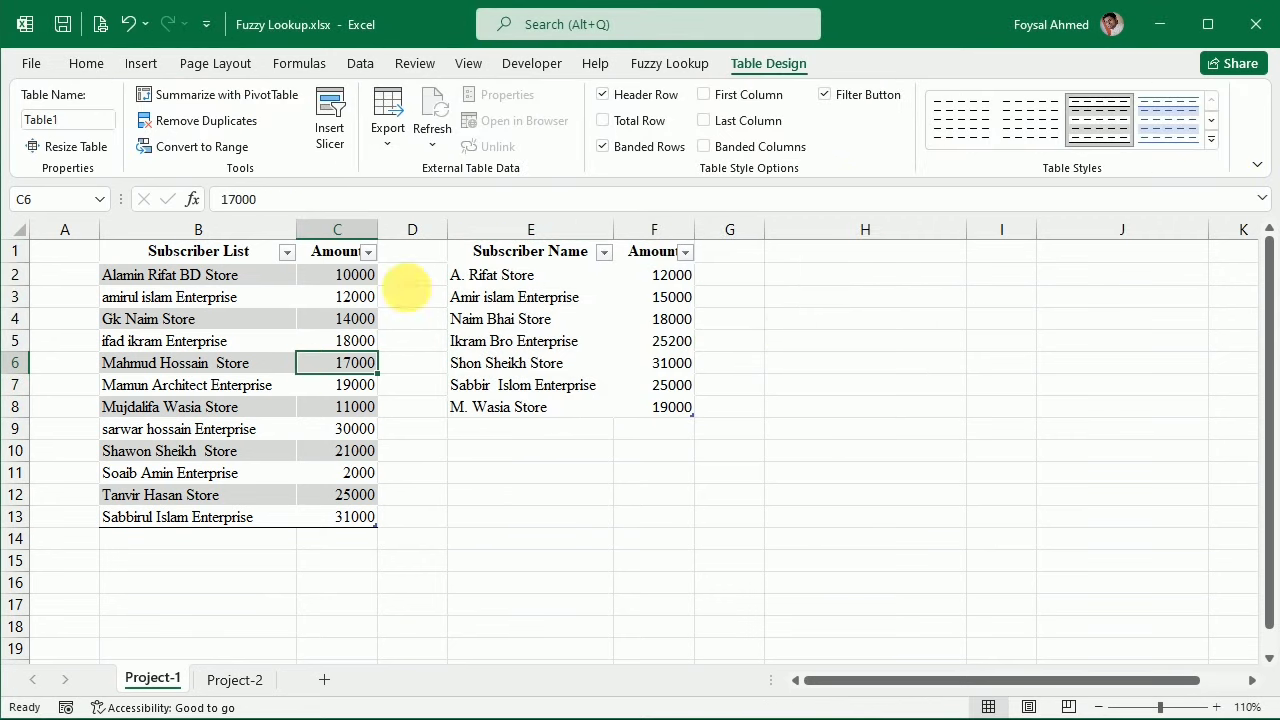
Apply the light style with gray banded rows to the Subscriber Name and Amount table.
left_click(576, 342)
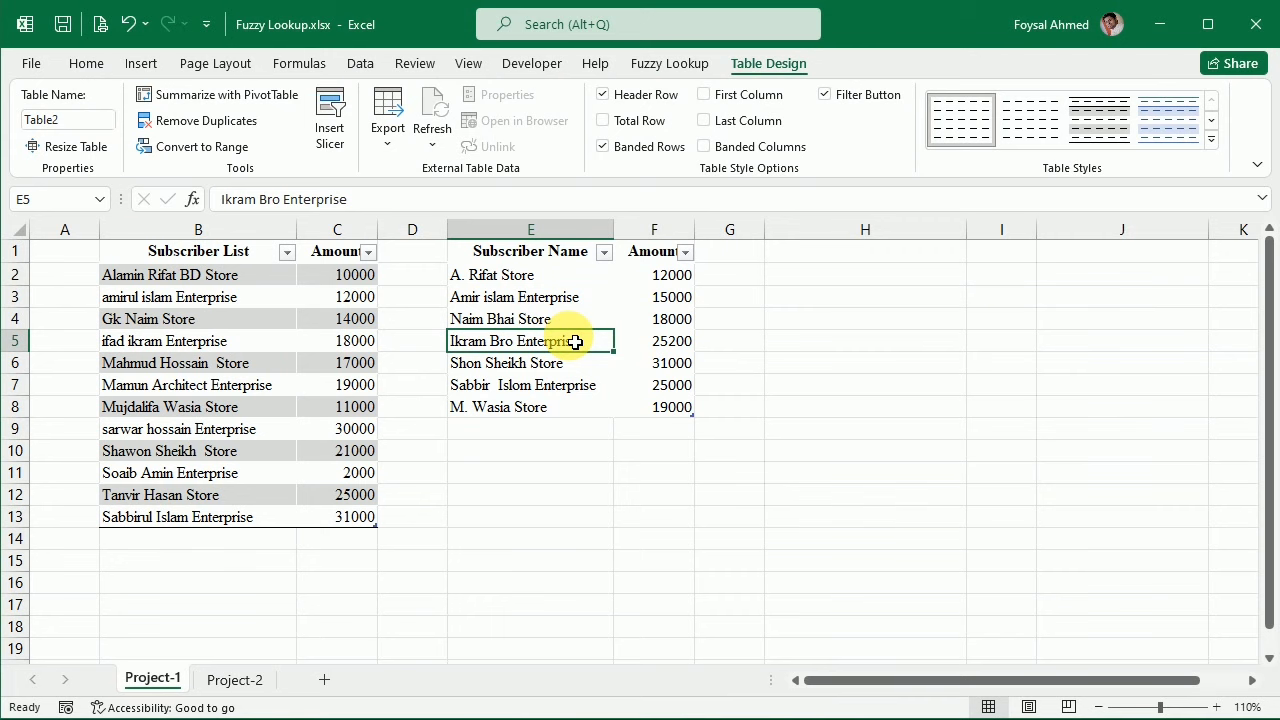
left_click(573, 319)
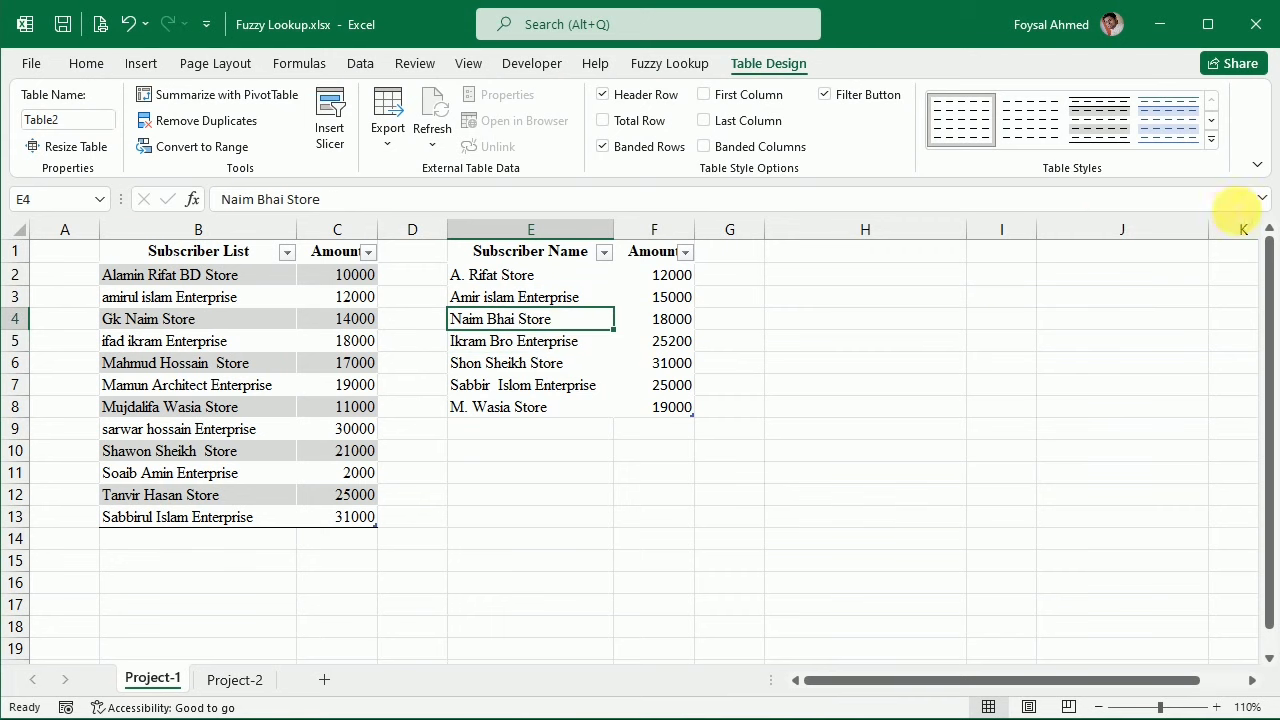
left_click(1211, 138)
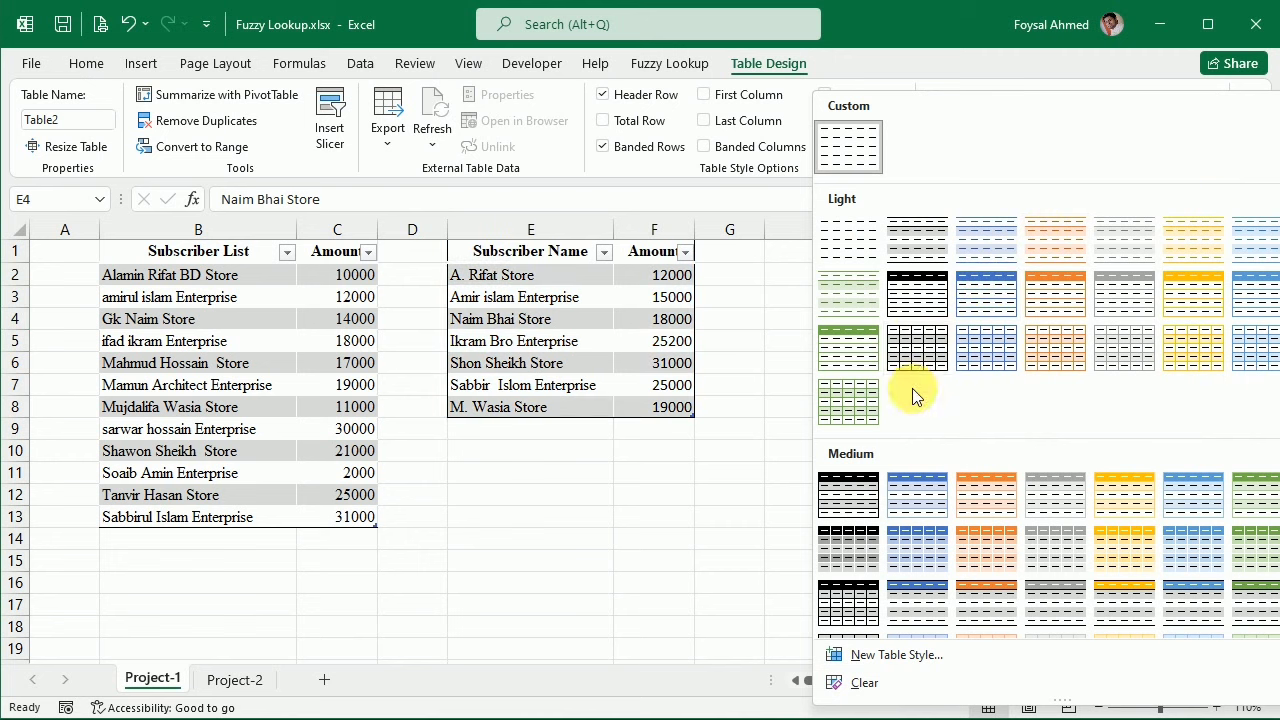
left_click(935, 243)
left_click(733, 388)
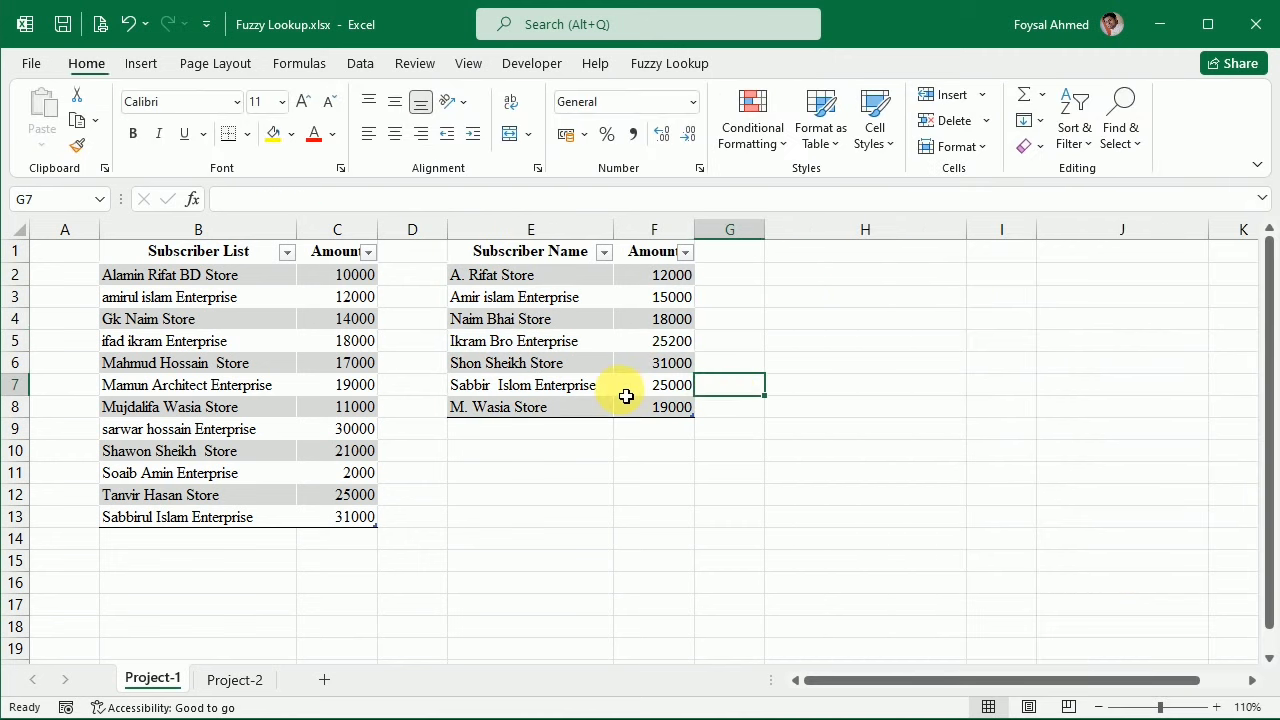
left_click(766, 385)
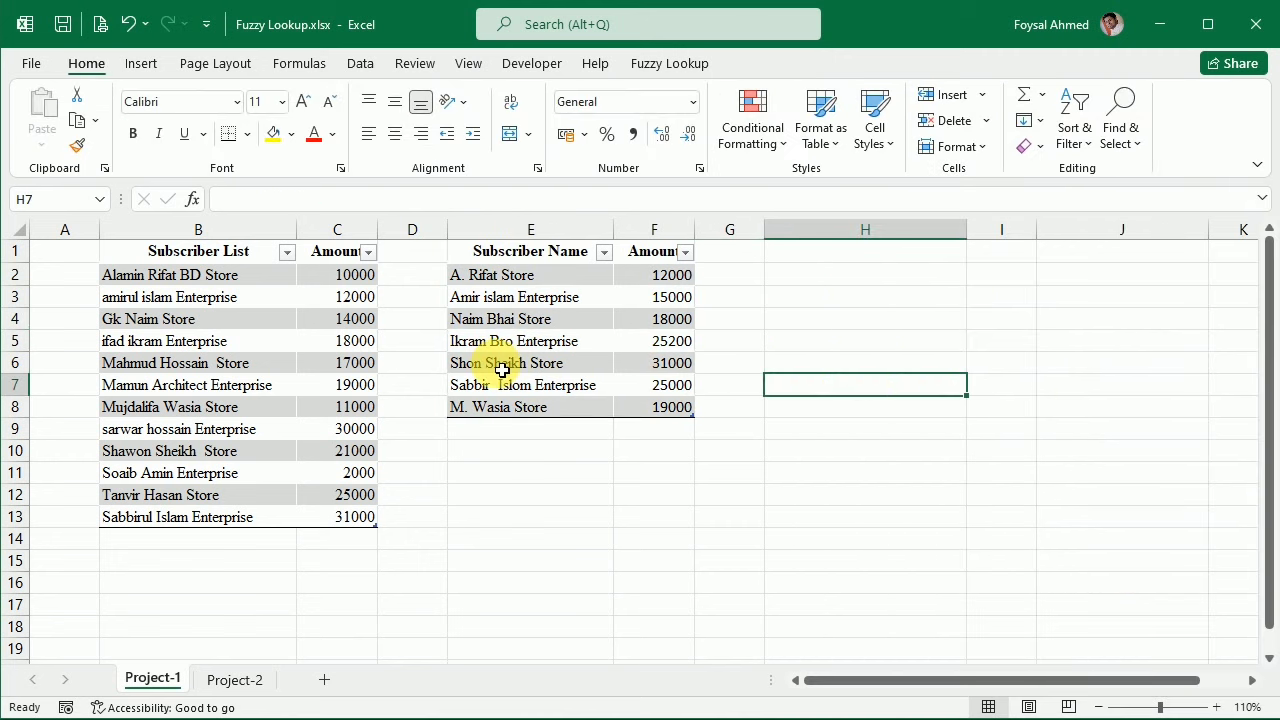
Start Fuzzy Lookup with cell H1 as the output location, using Table1 as left table and Table2 as right table.
left_click(943, 262)
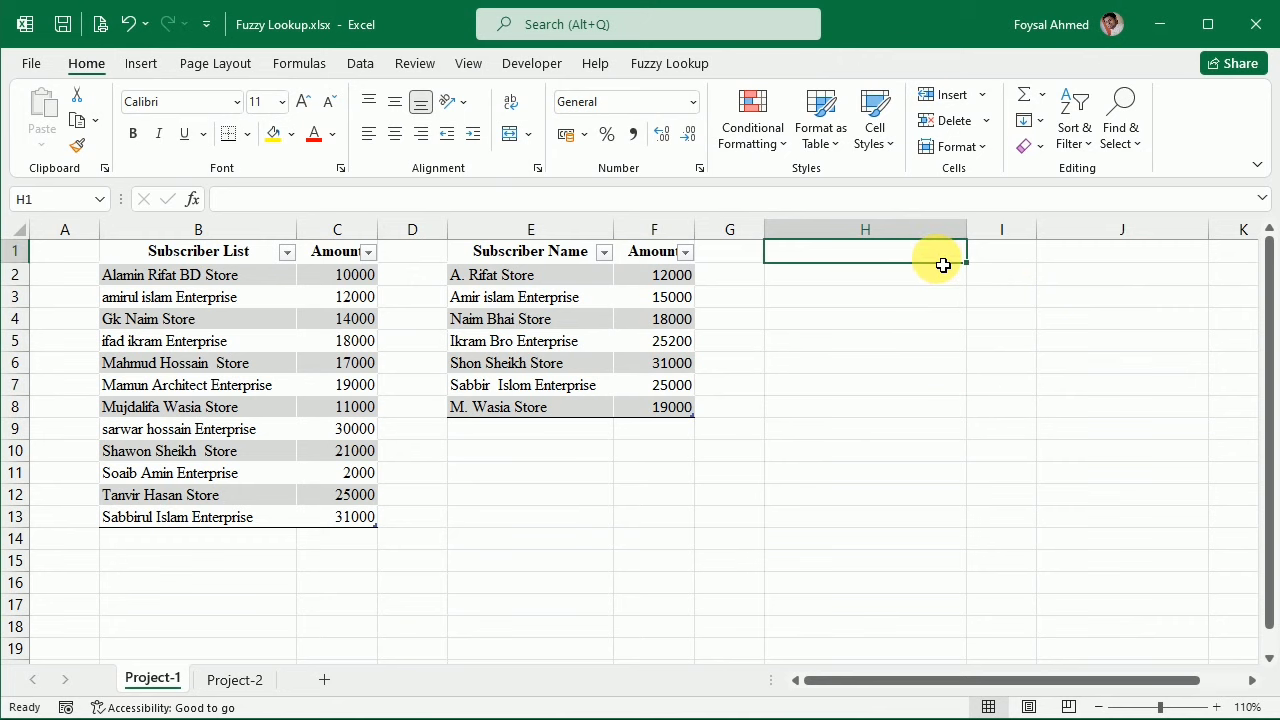
left_click(670, 63)
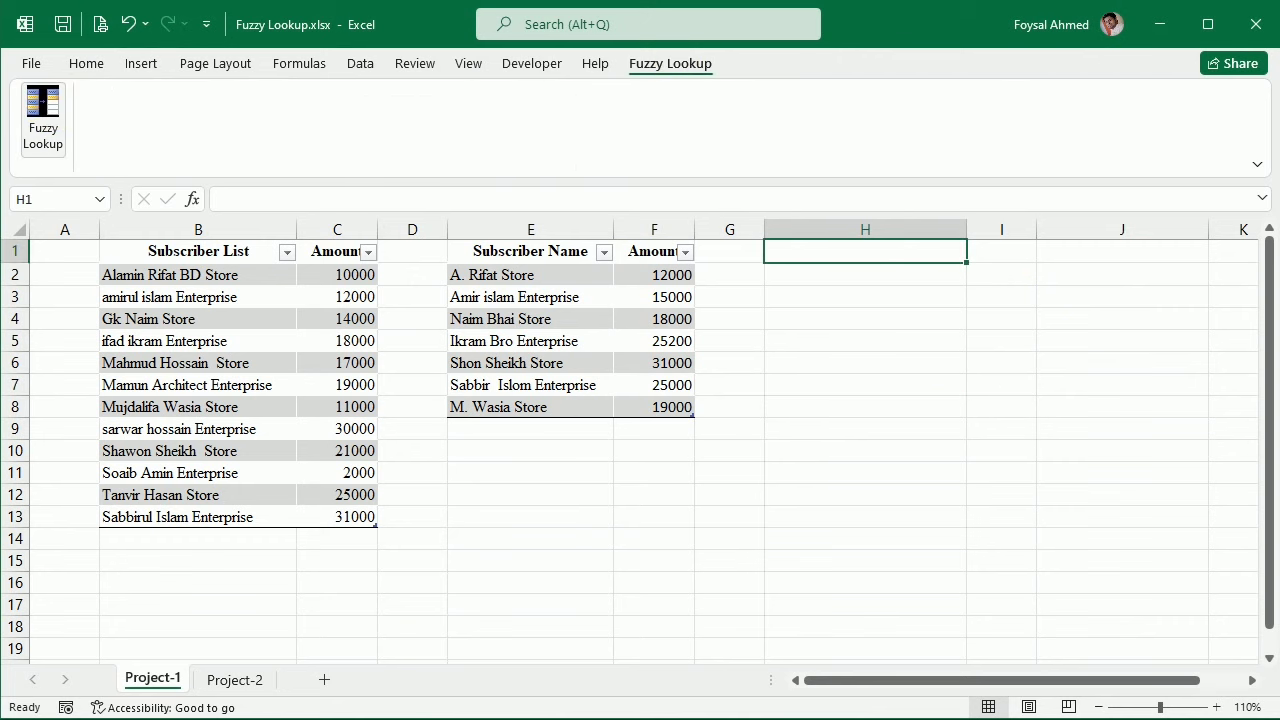
left_click(43, 117)
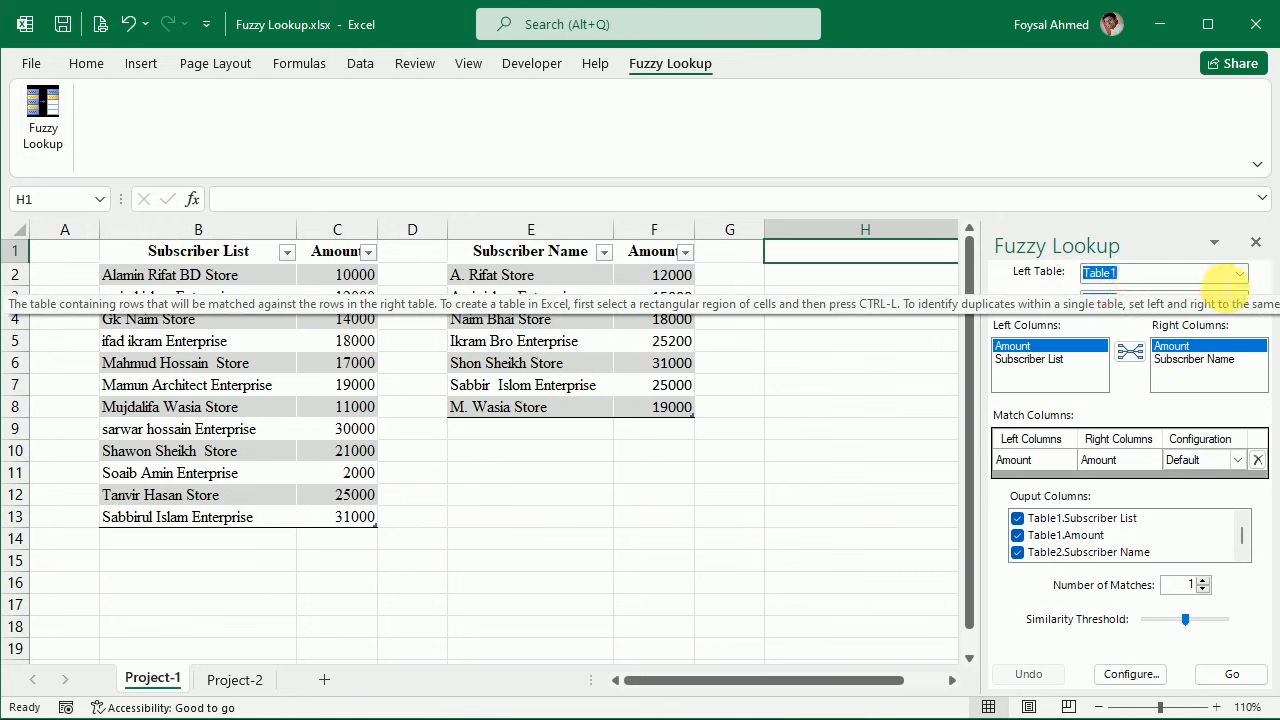
left_click(1240, 274)
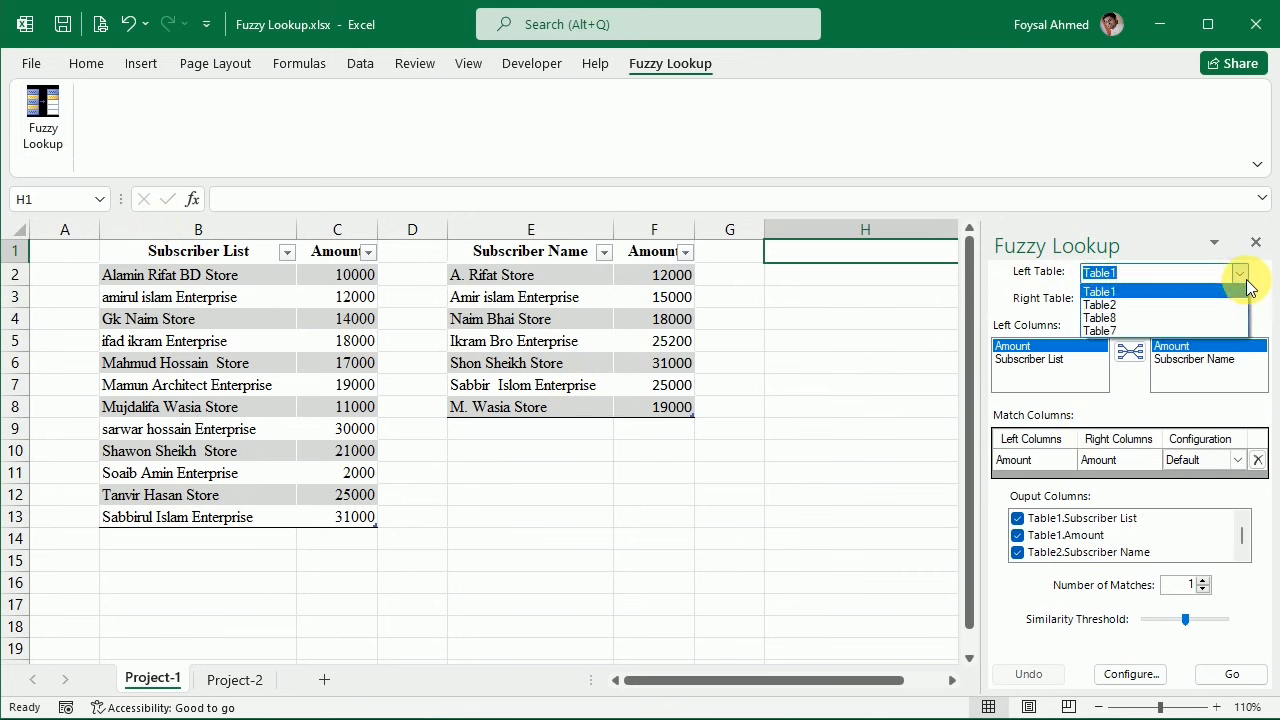
left_click(1246, 289)
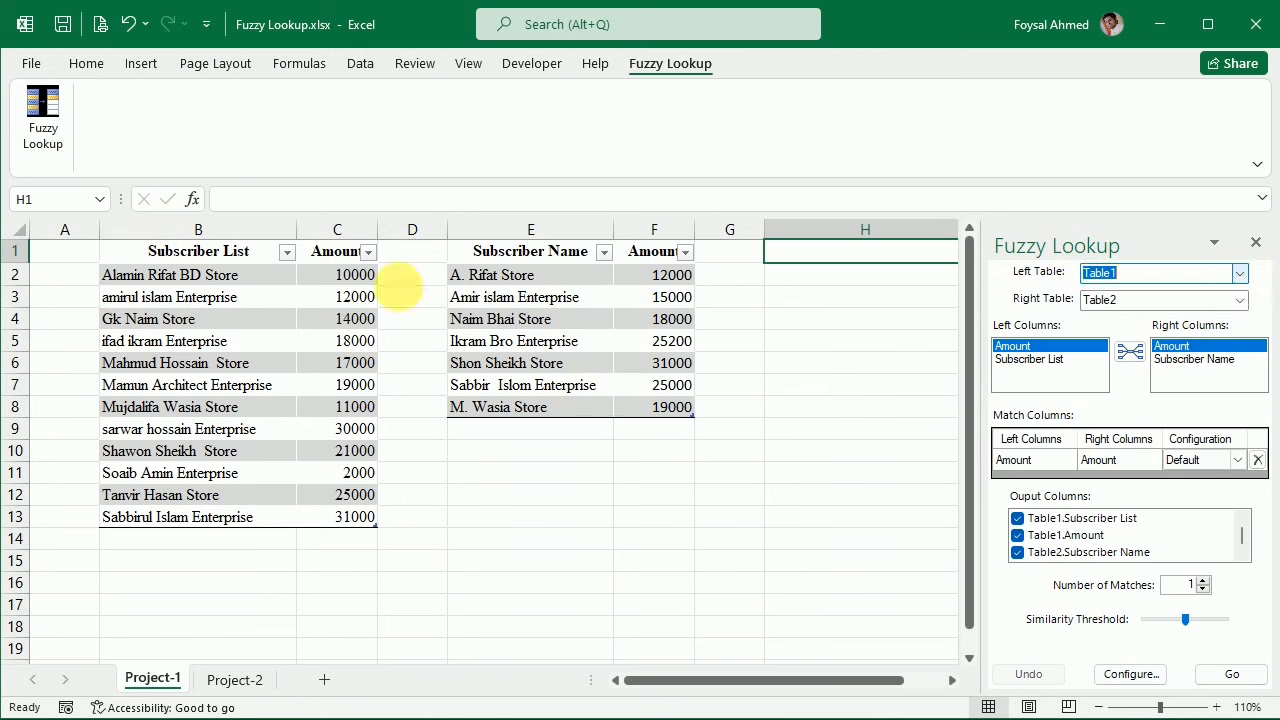
left_click(1240, 300)
left_click(1240, 302)
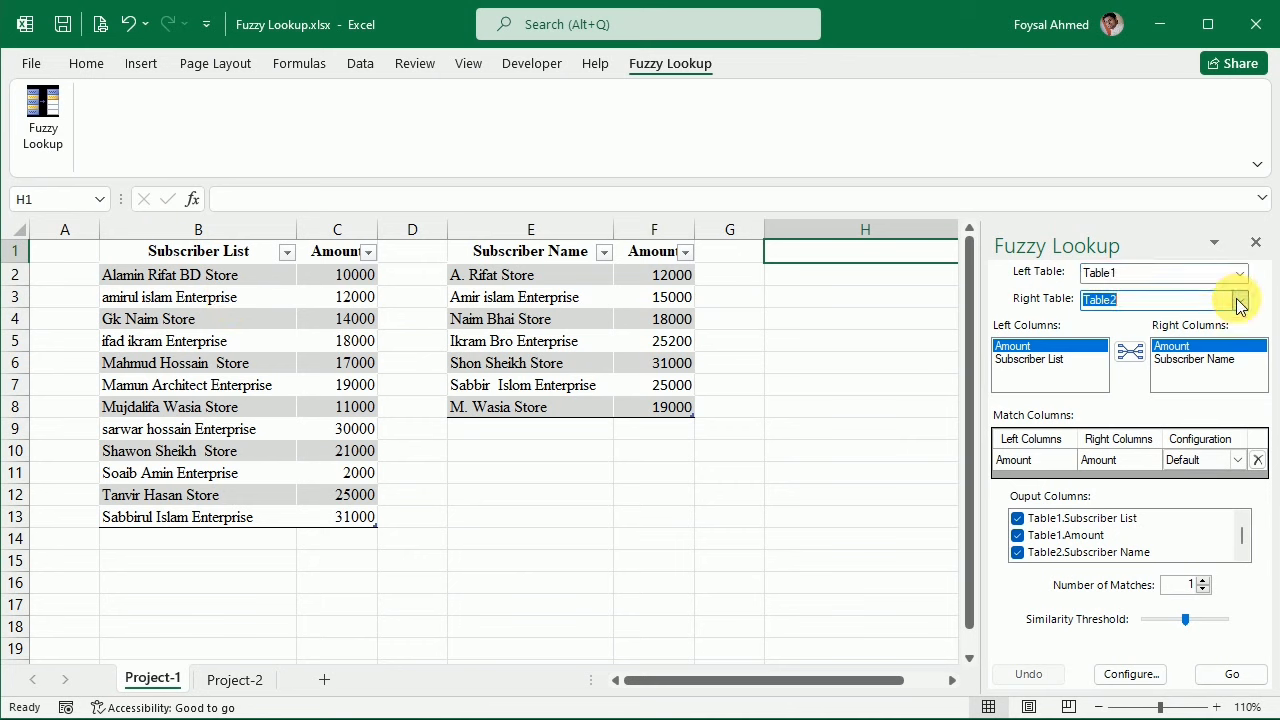
Match the Subscriber List column with the Subscriber Name column and remove the Amount pair from the match columns.
left_click(1024, 360)
left_click(1195, 359)
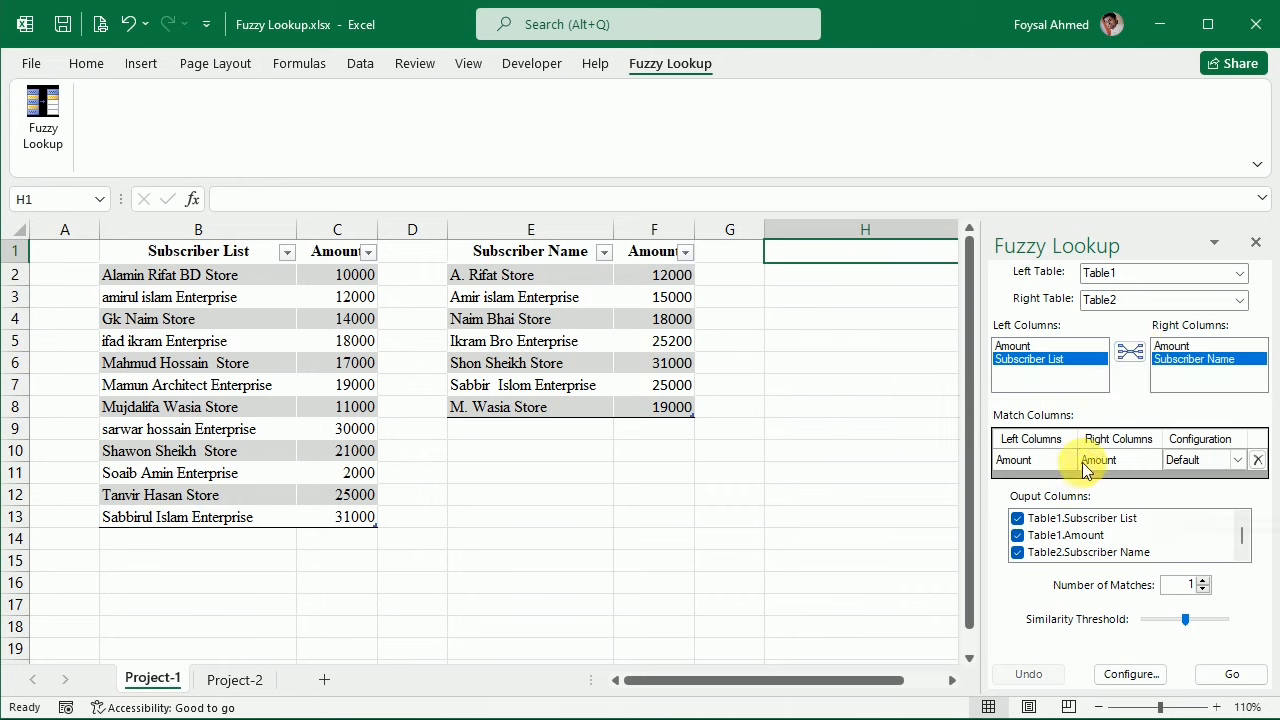
left_click(1133, 352)
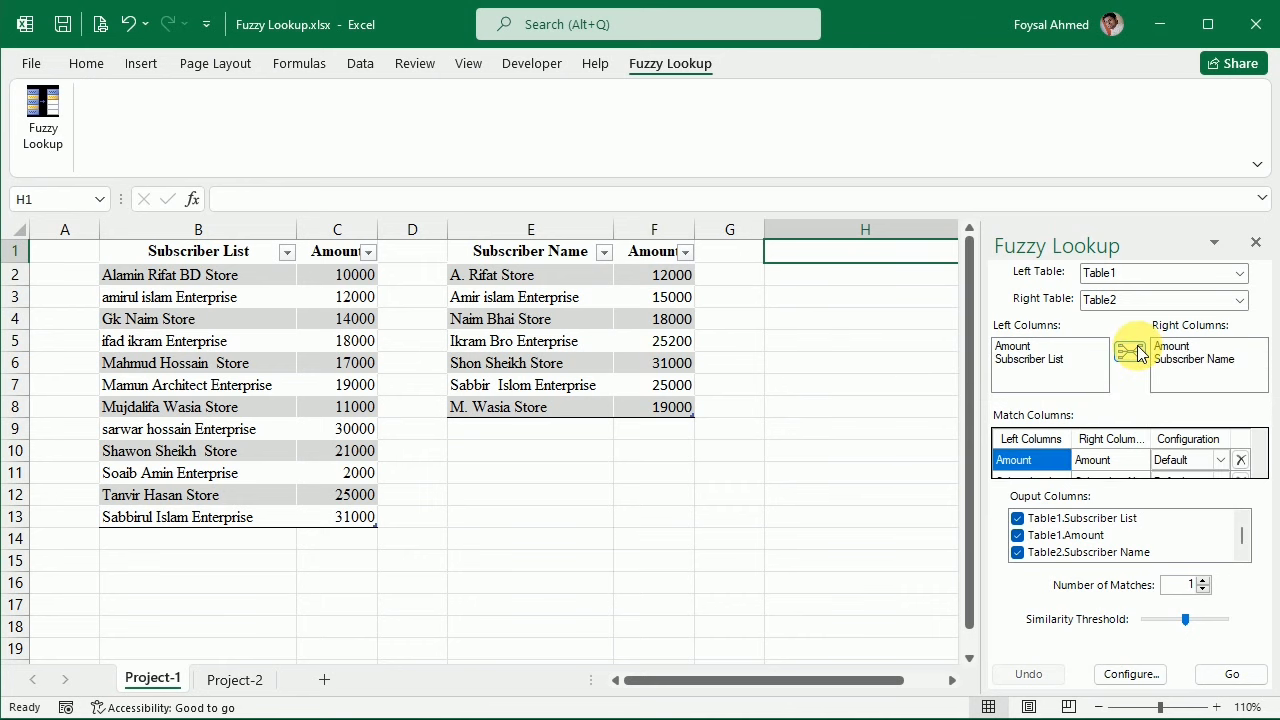
left_click(1238, 460)
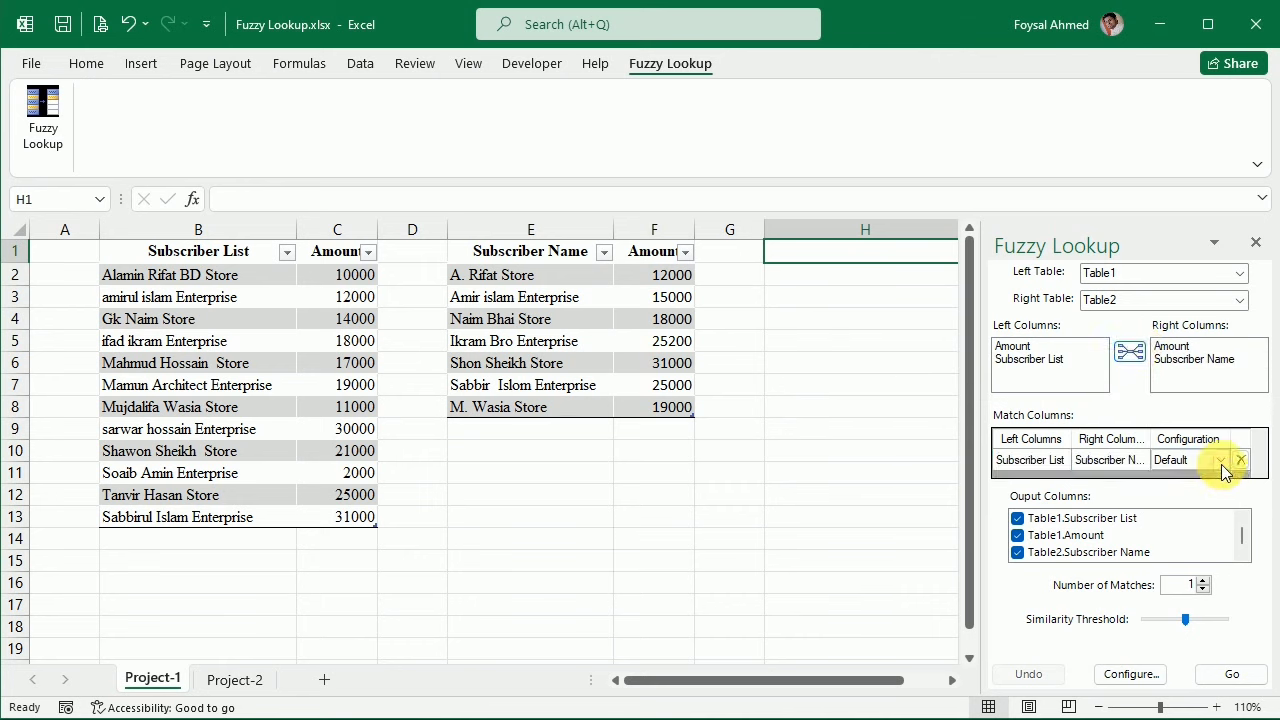
scroll(1225, 473, "up", 1)
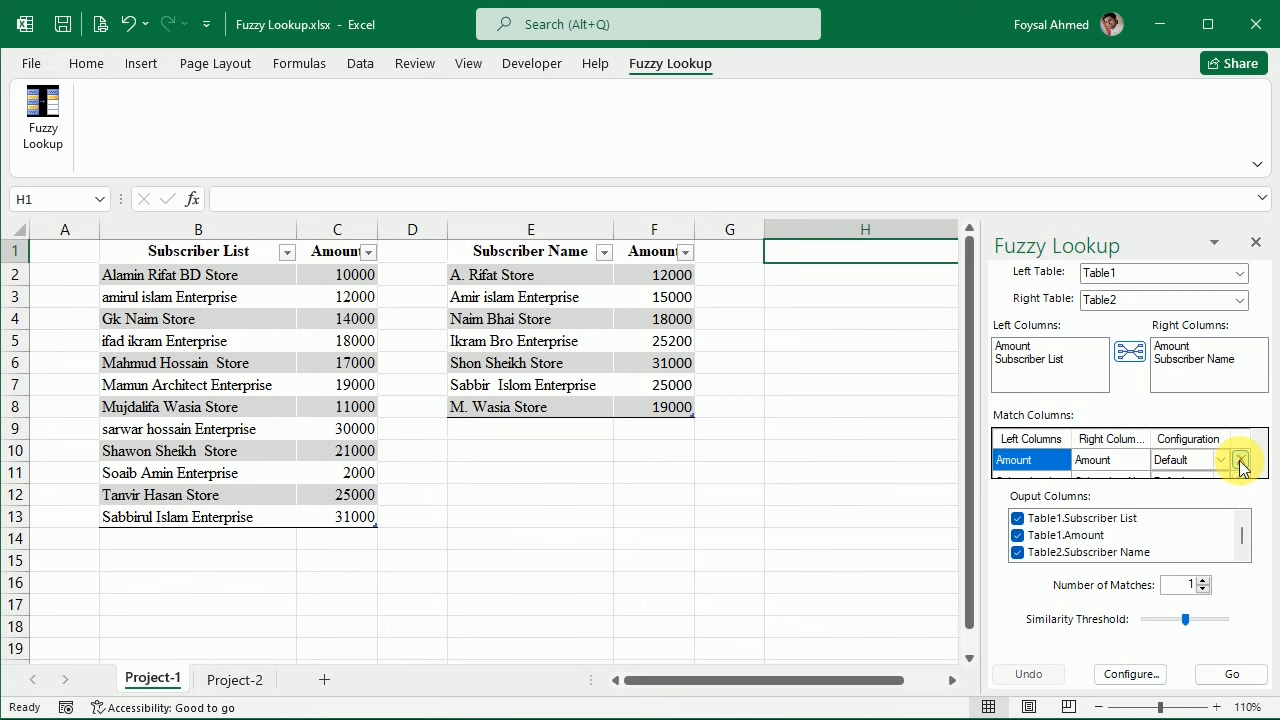
left_click(1239, 461)
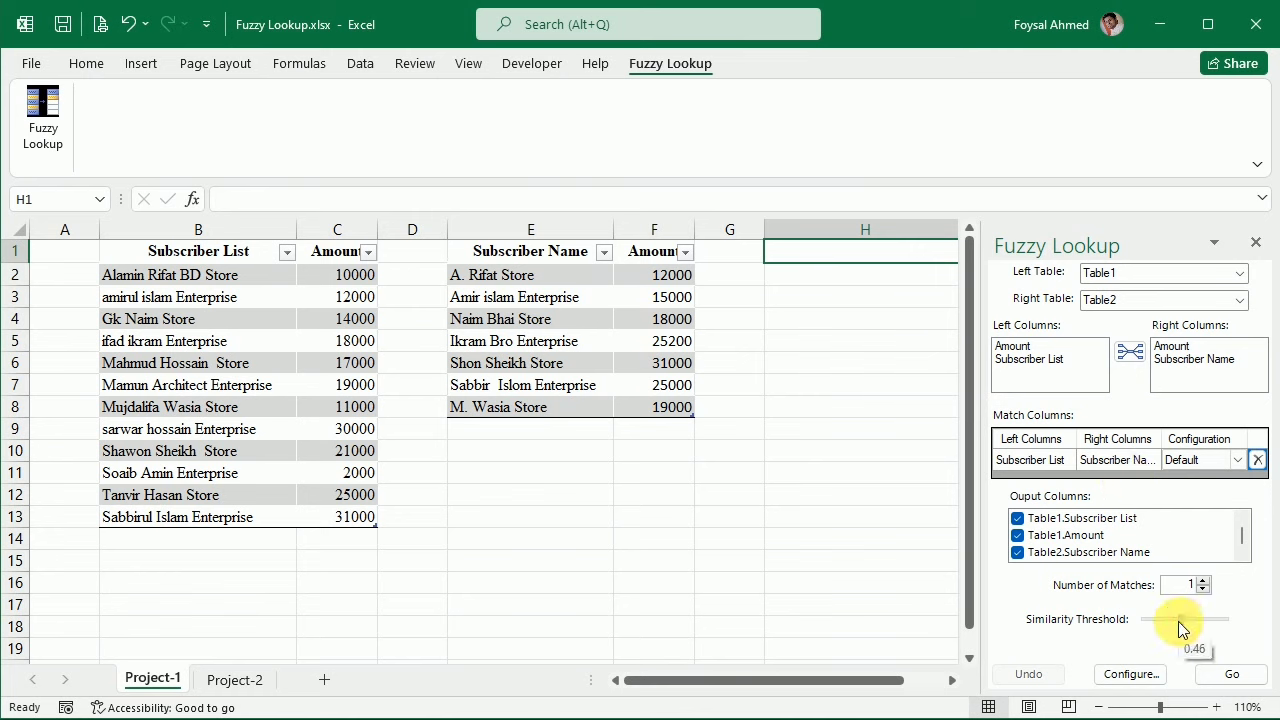
Lower the similarity threshold to about a quarter of its range, run the fuzzy lookup, and close its pane.
left_click_drag(1162, 617, 1165, 618)
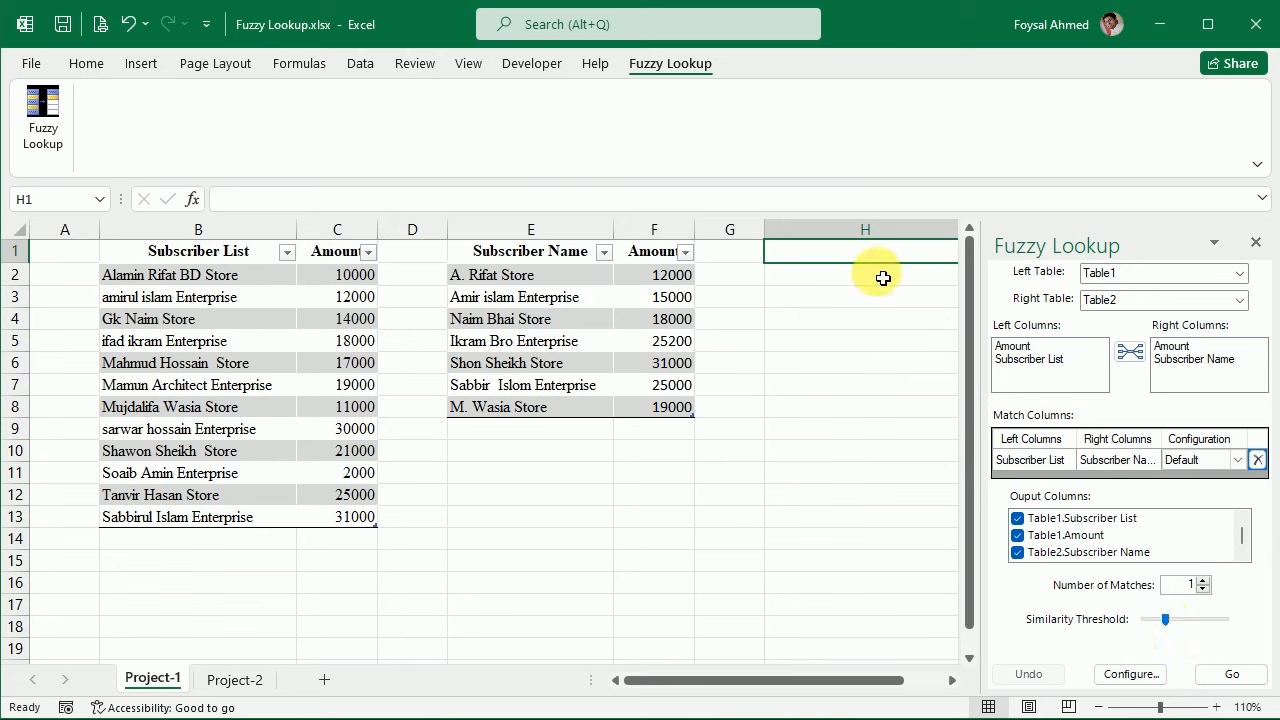
left_click(1226, 676)
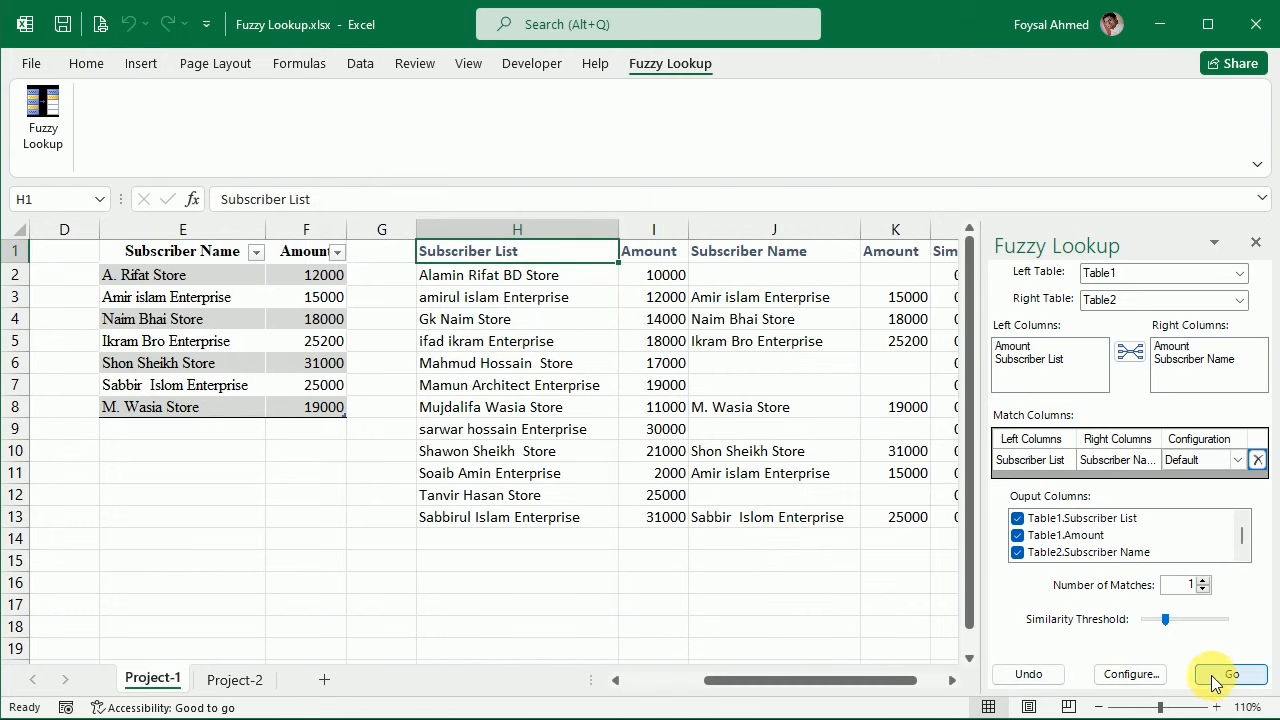
left_click(729, 603)
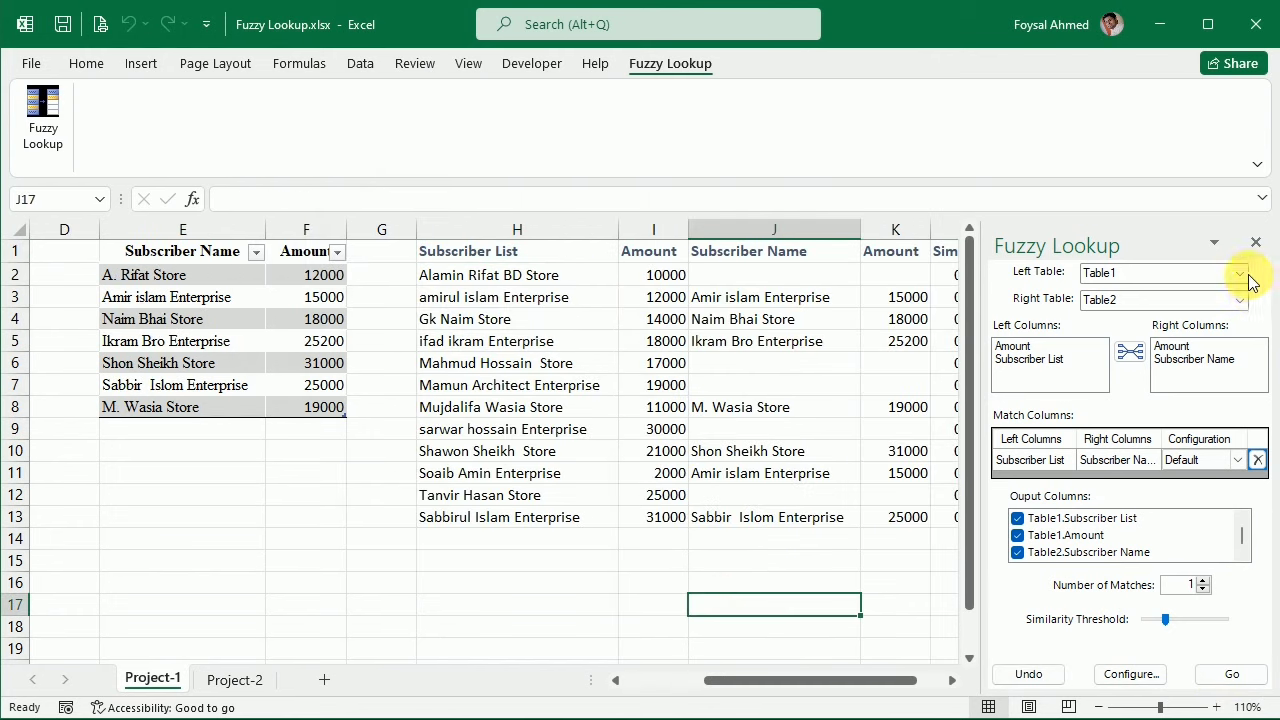
left_click(1256, 242)
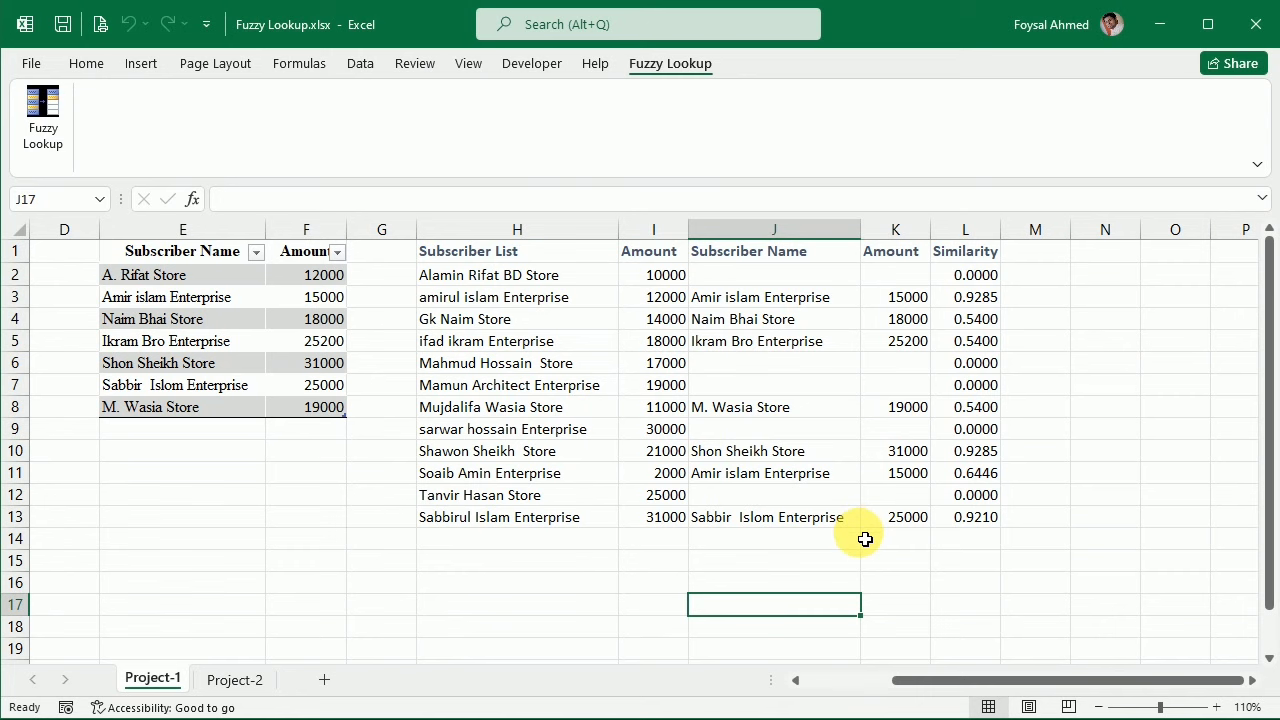
Compare the Subscriber List entries with their matched Subscriber Names and similarity scores in the lookup output.
left_click(526, 283)
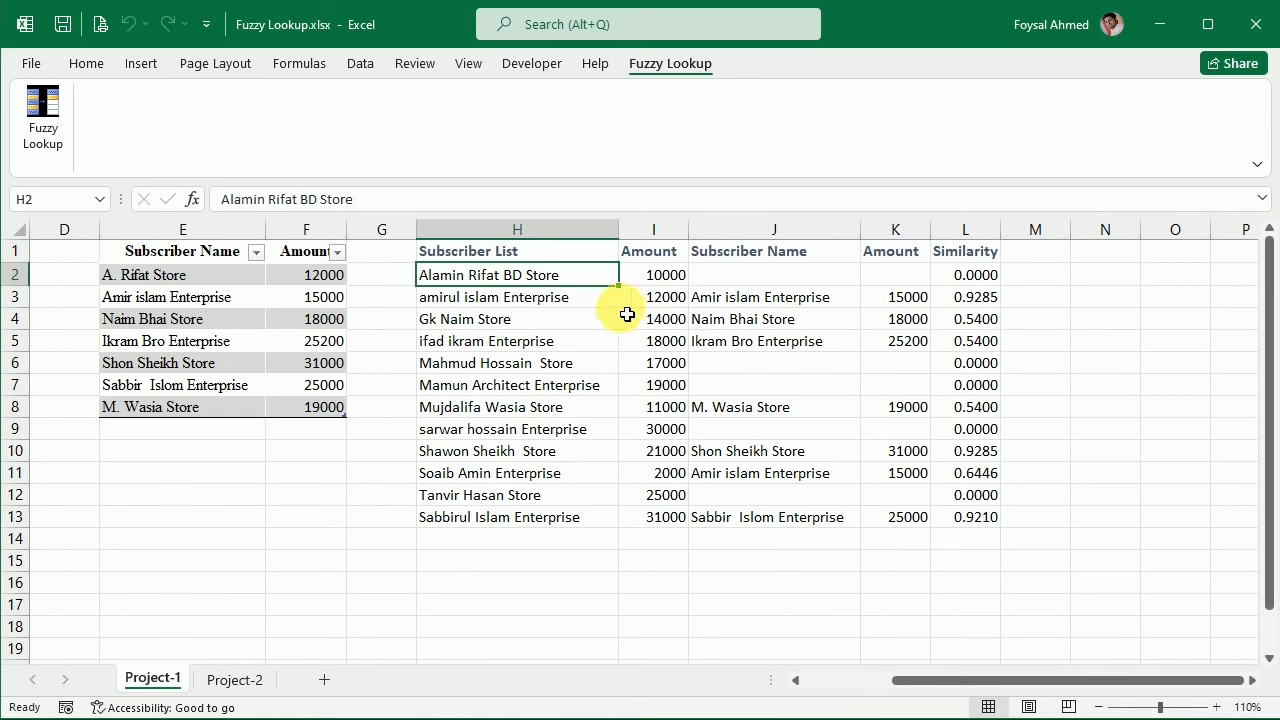
left_click(494, 295)
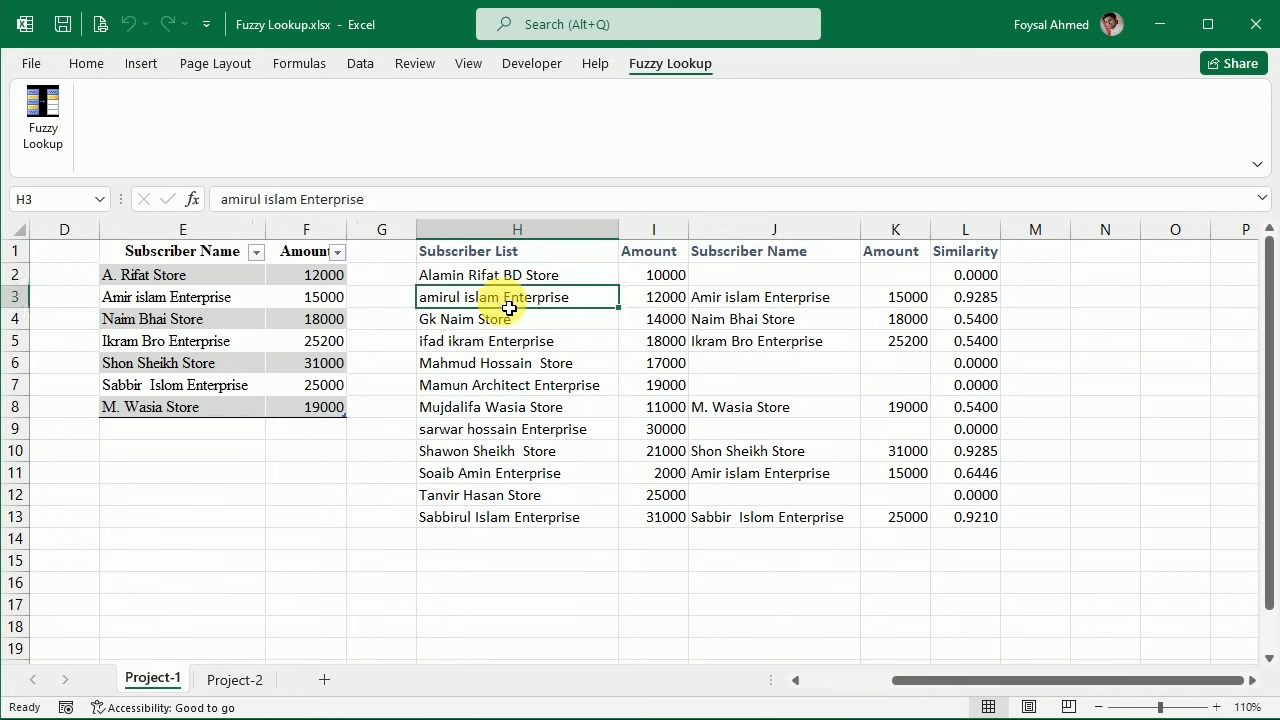
left_click(735, 300)
left_click(968, 298)
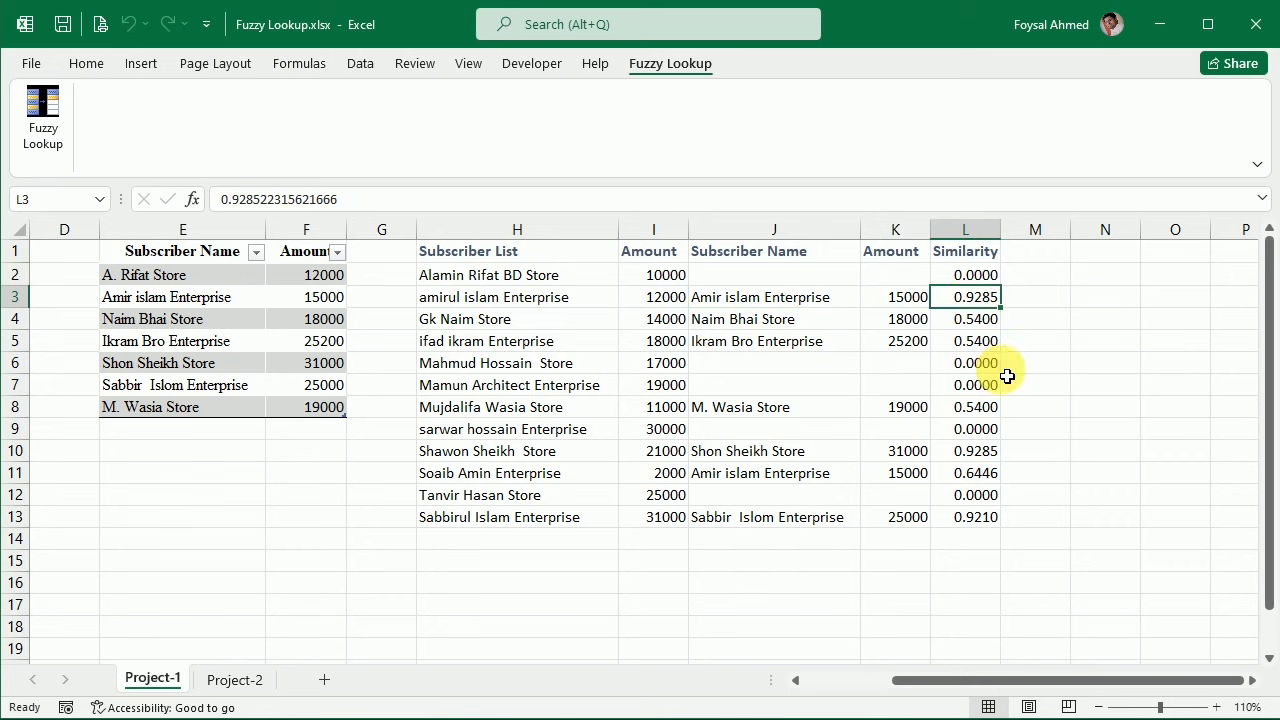
left_click(524, 326)
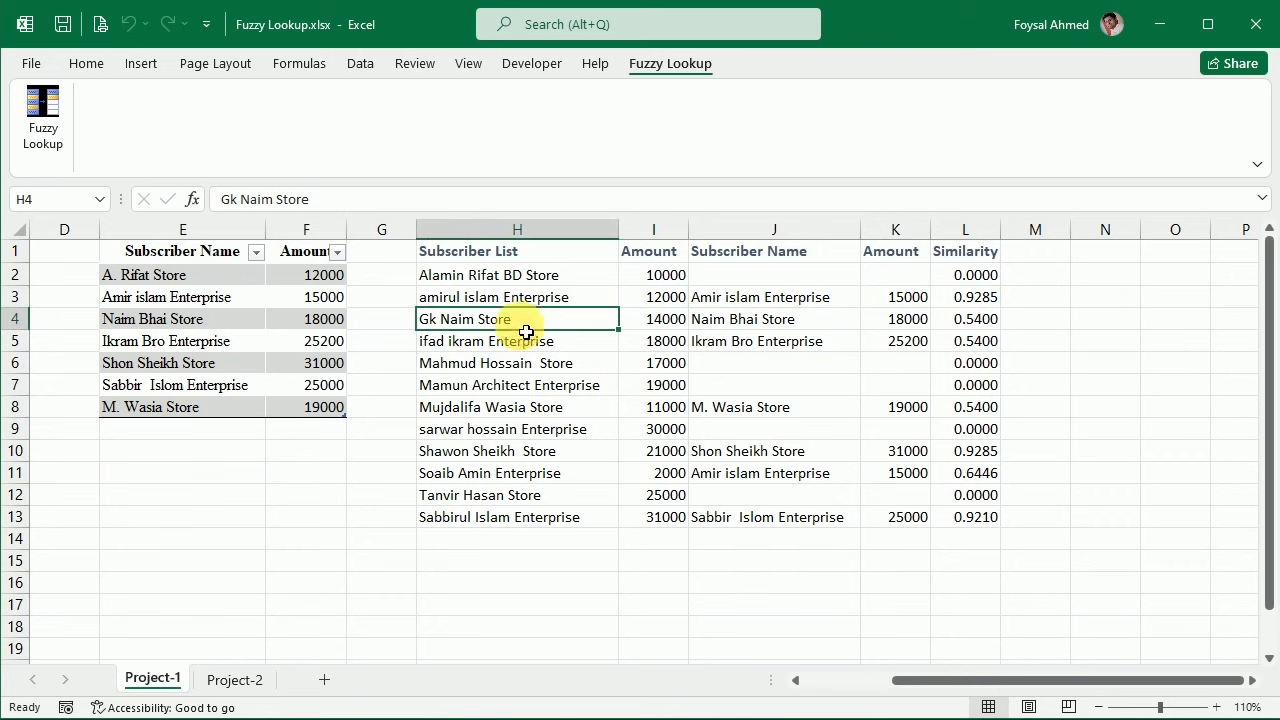
left_click(751, 325)
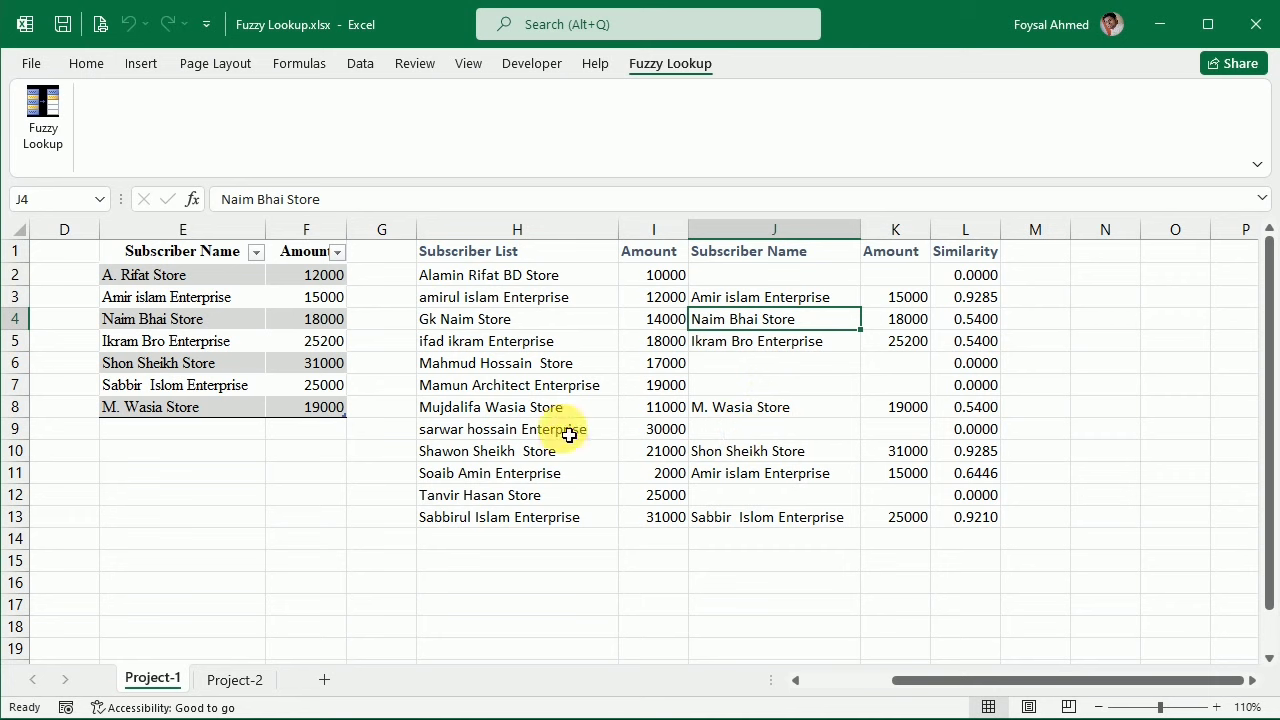
left_click(562, 417)
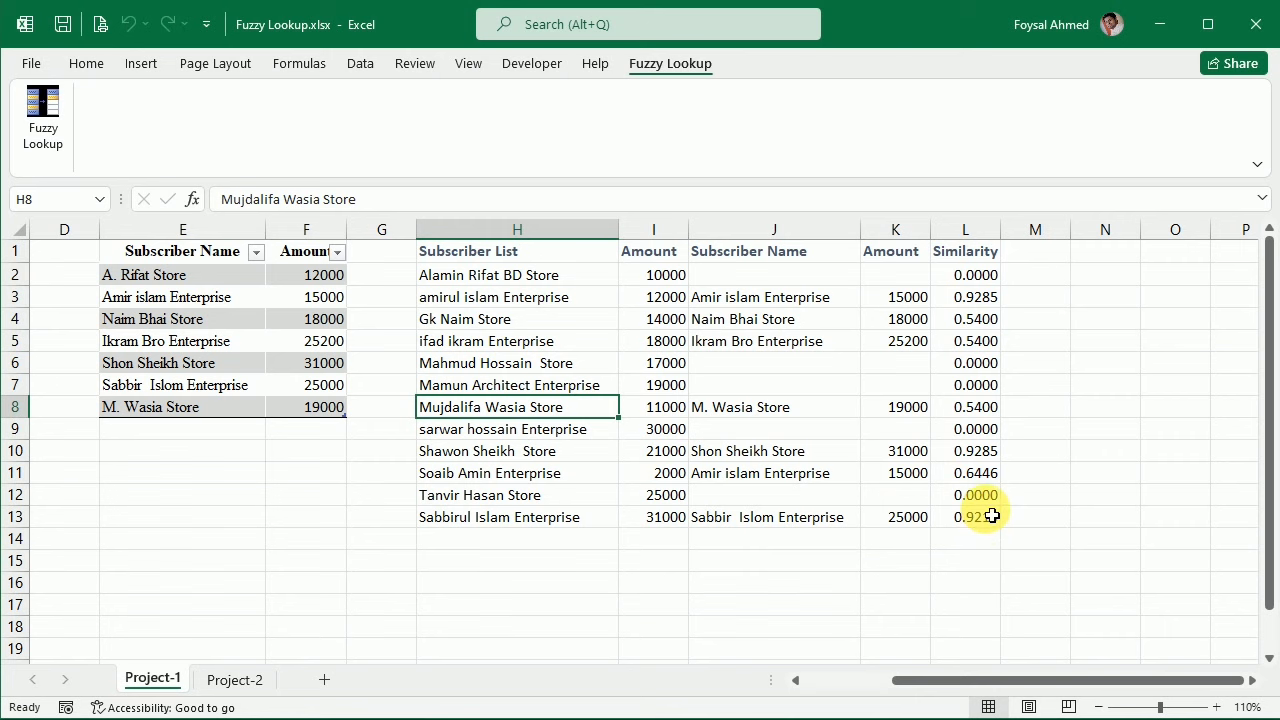
Sort the lookup output by the Similarity column in descending order.
right_click(975, 256)
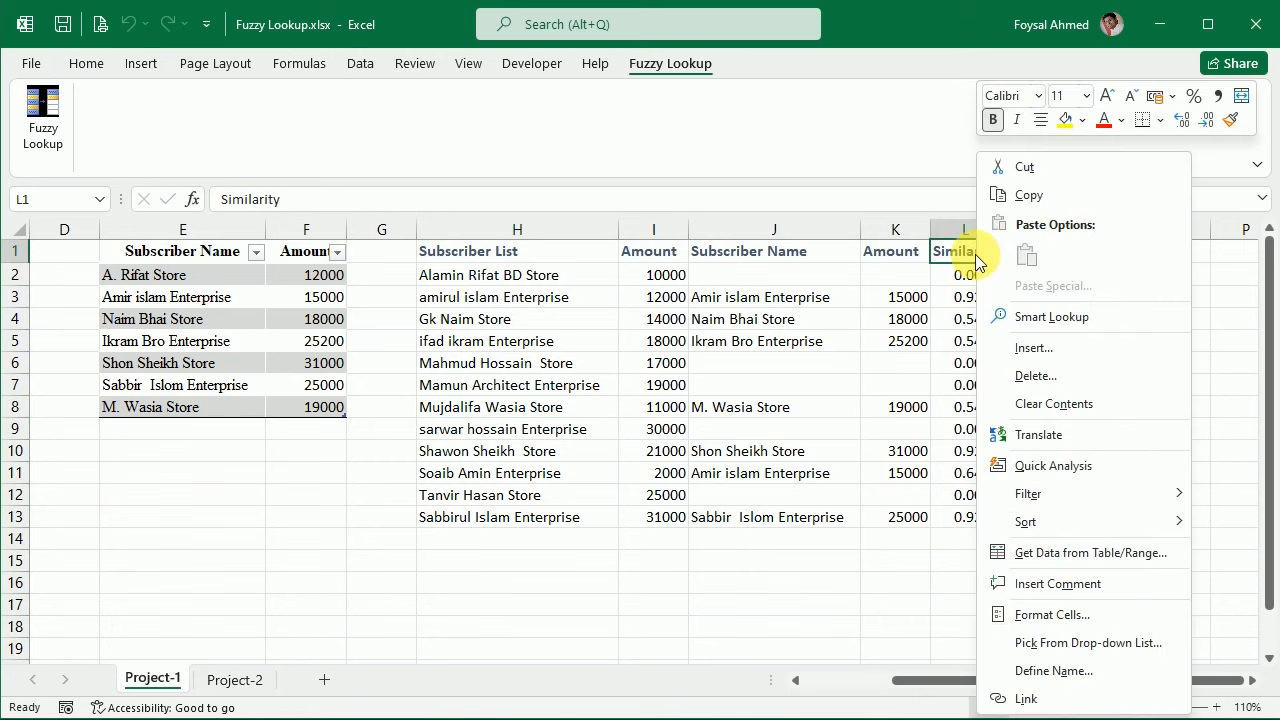
mouse_move(1063, 527)
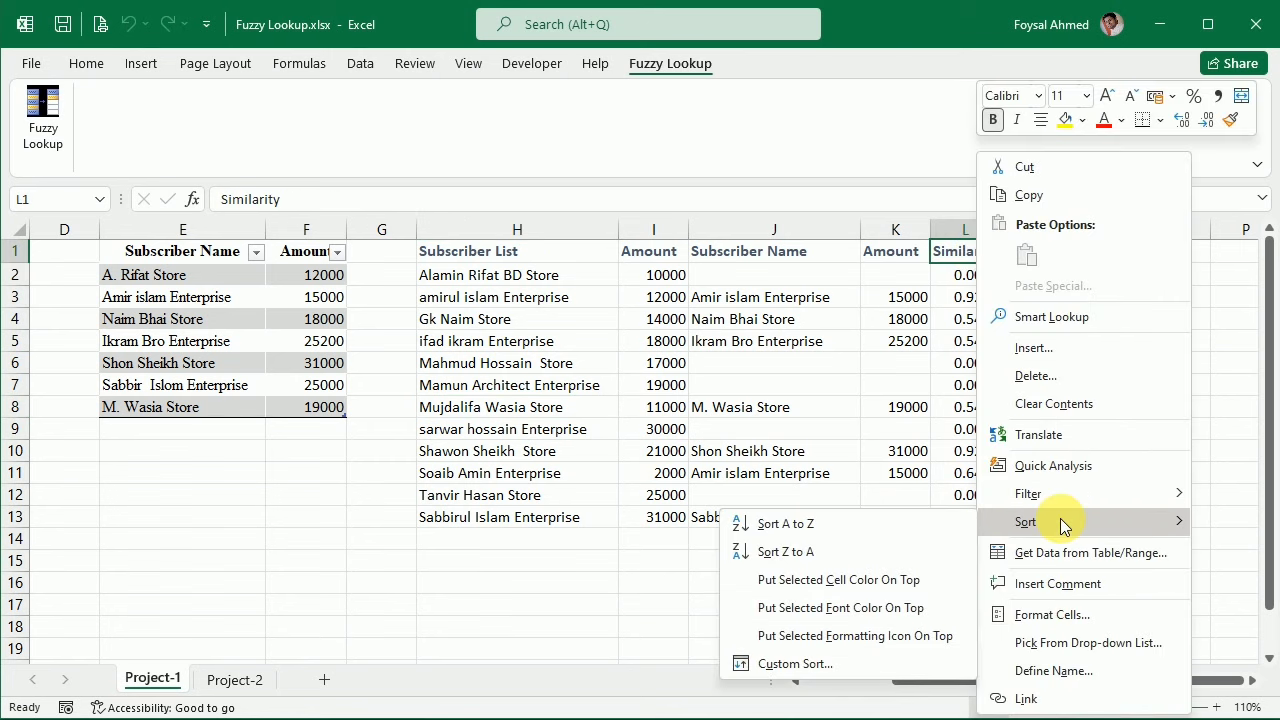
left_click(812, 549)
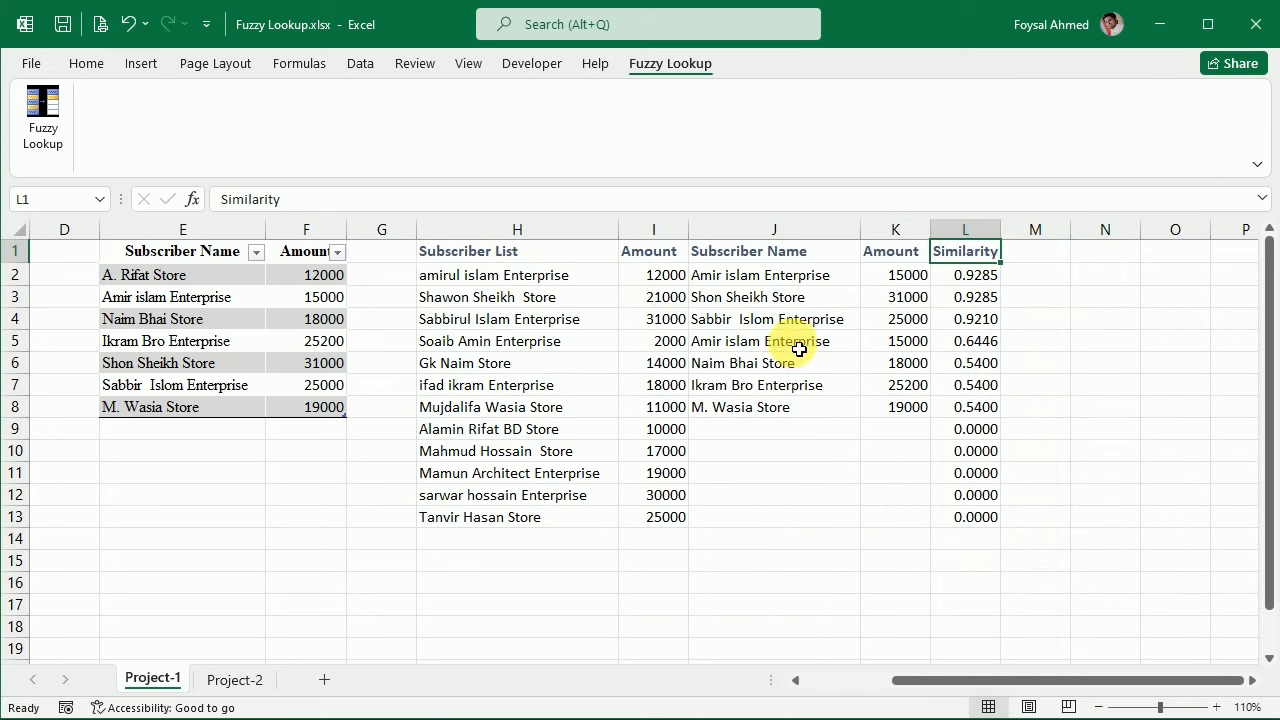
Switch to the Project-2 sheet and examine its two Name and Address tables.
left_click_drag(986, 680, 880, 680)
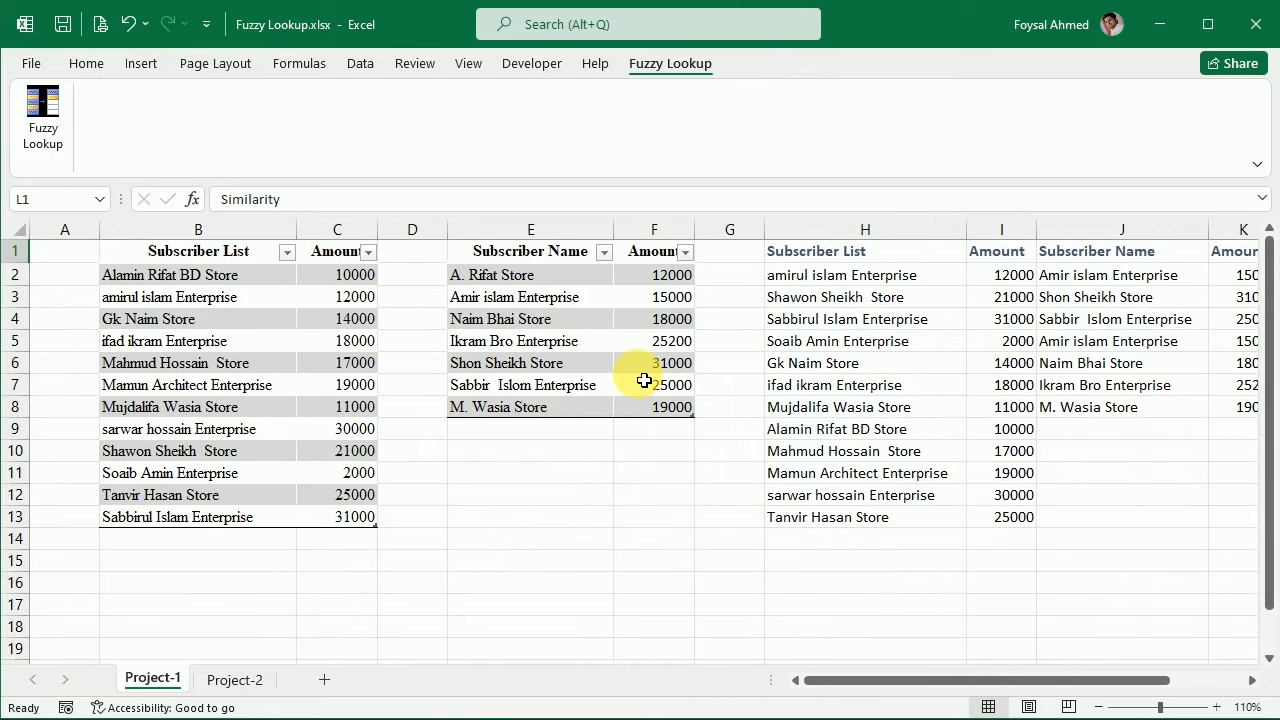
left_click(229, 680)
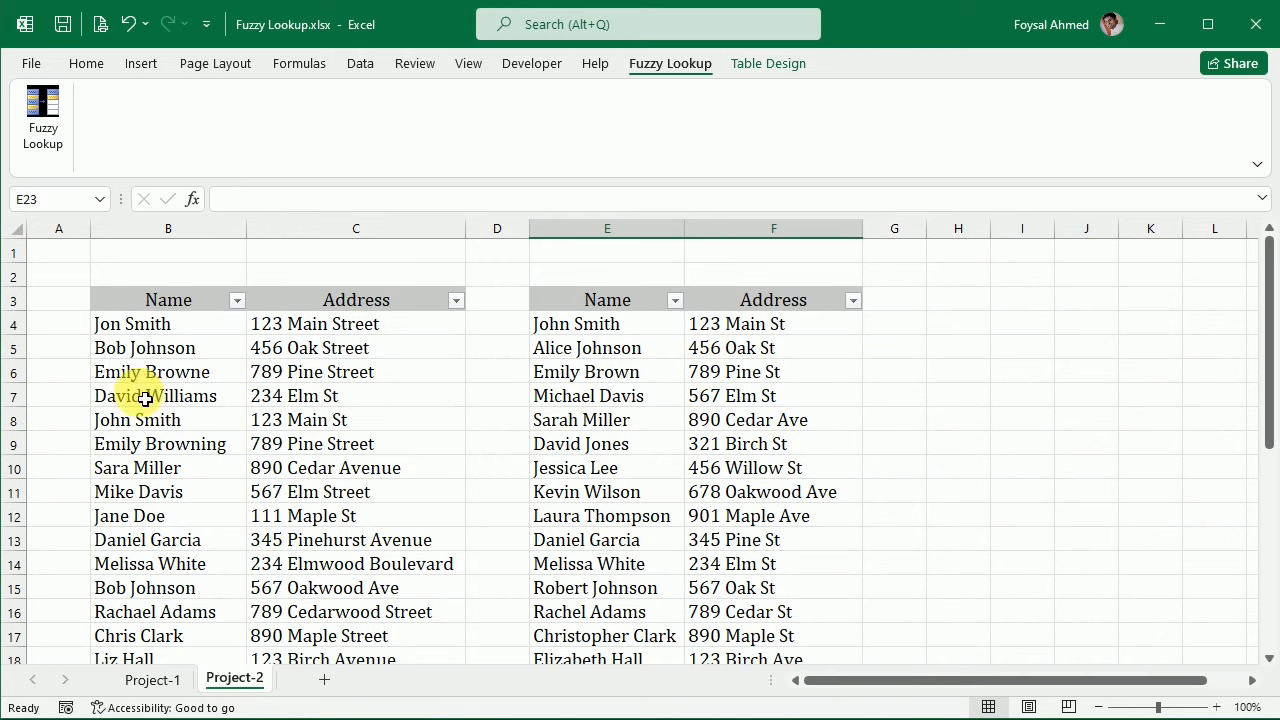
left_click_drag(156, 325, 443, 563)
scroll(443, 570, "up", 6)
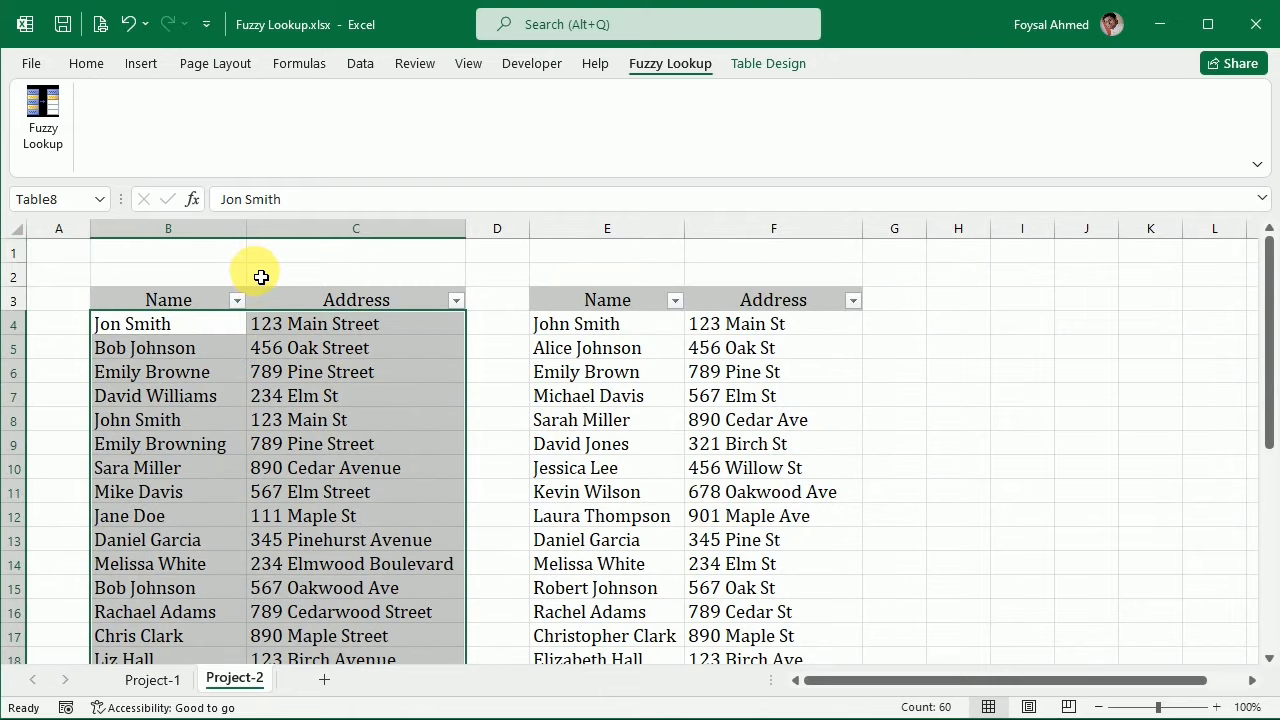
left_click_drag(666, 323, 738, 527)
scroll(792, 591, "up", 3)
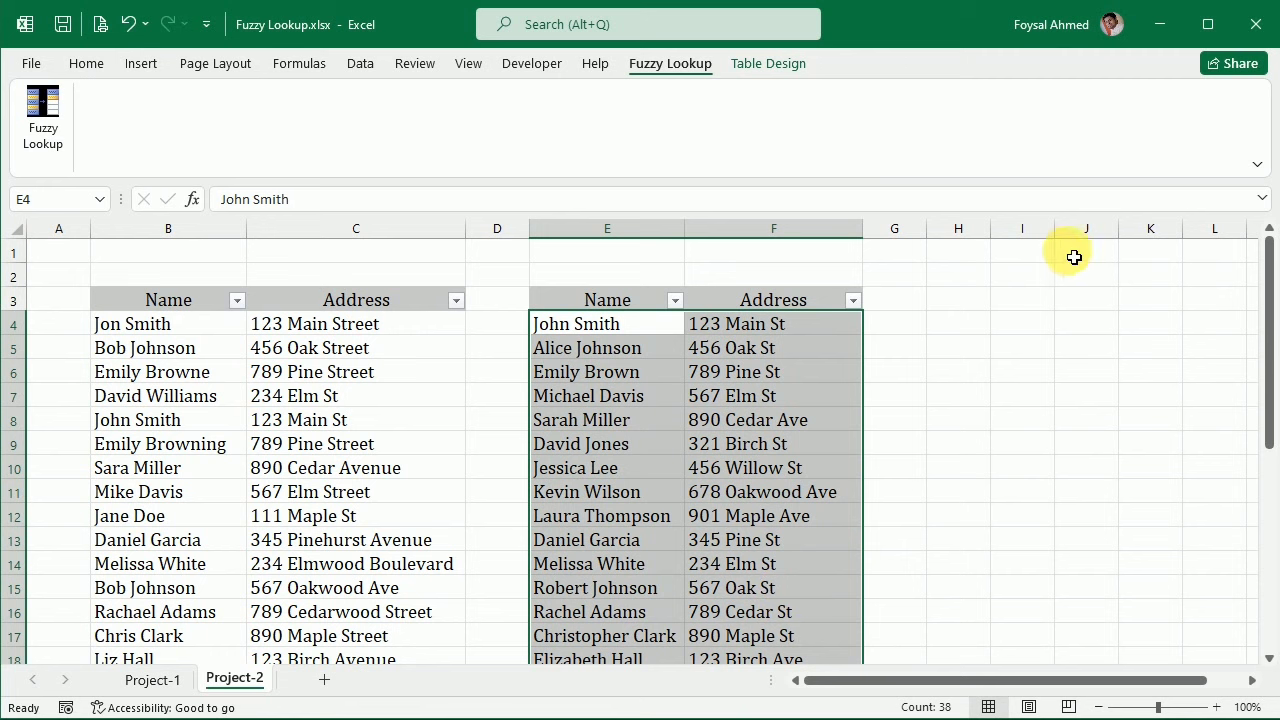
Bring up the Fuzzy Lookup pane on Project-2 and check the names of the two Name and Address tables.
left_click(974, 305)
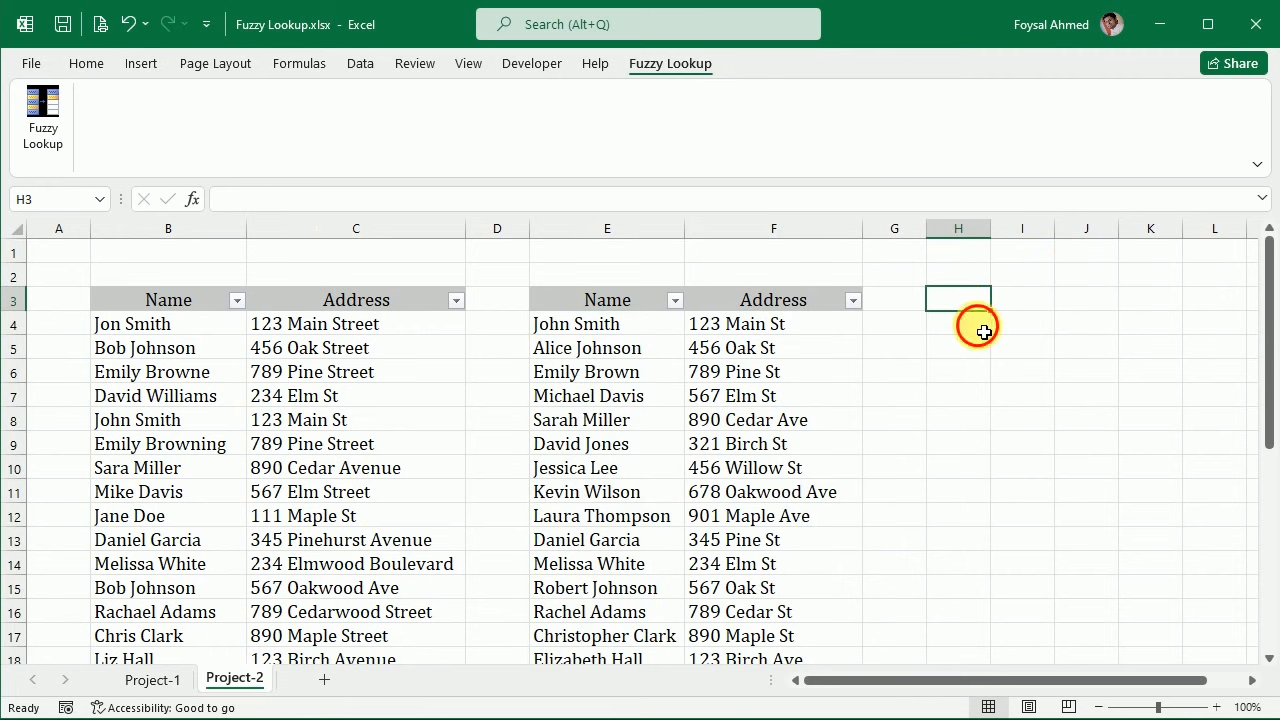
left_click(978, 322)
left_click(36, 106)
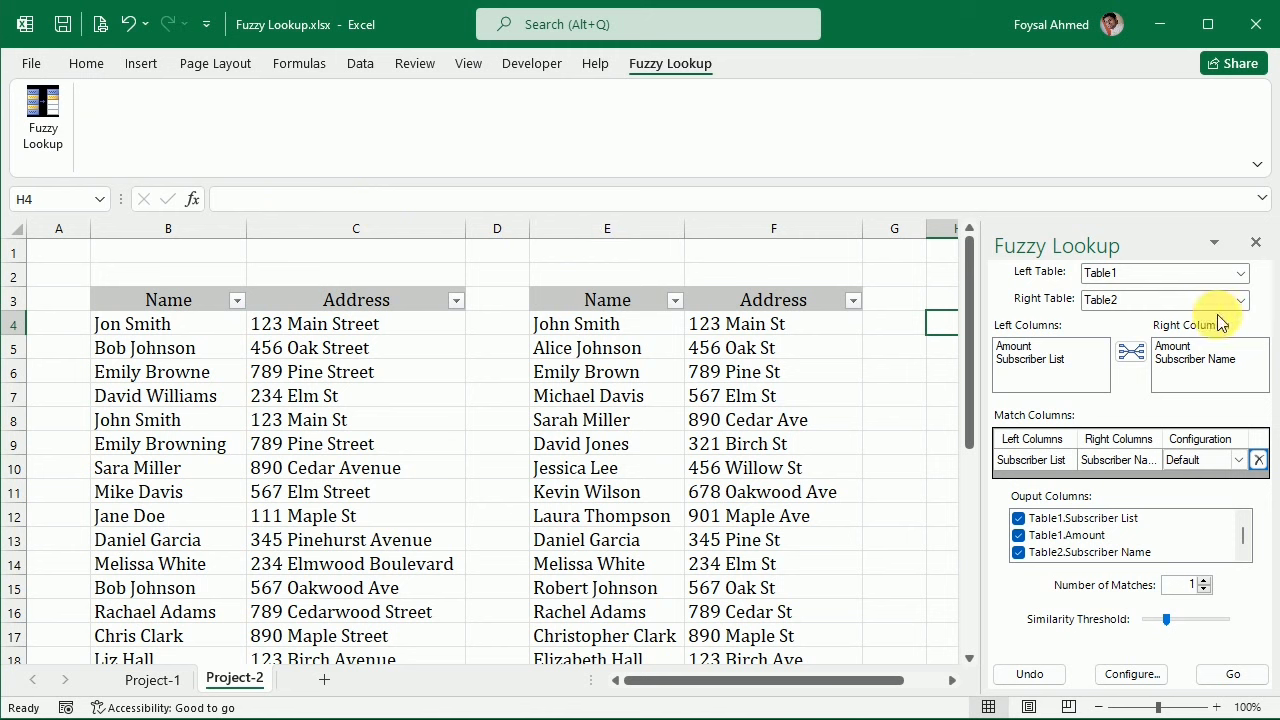
left_click(325, 371)
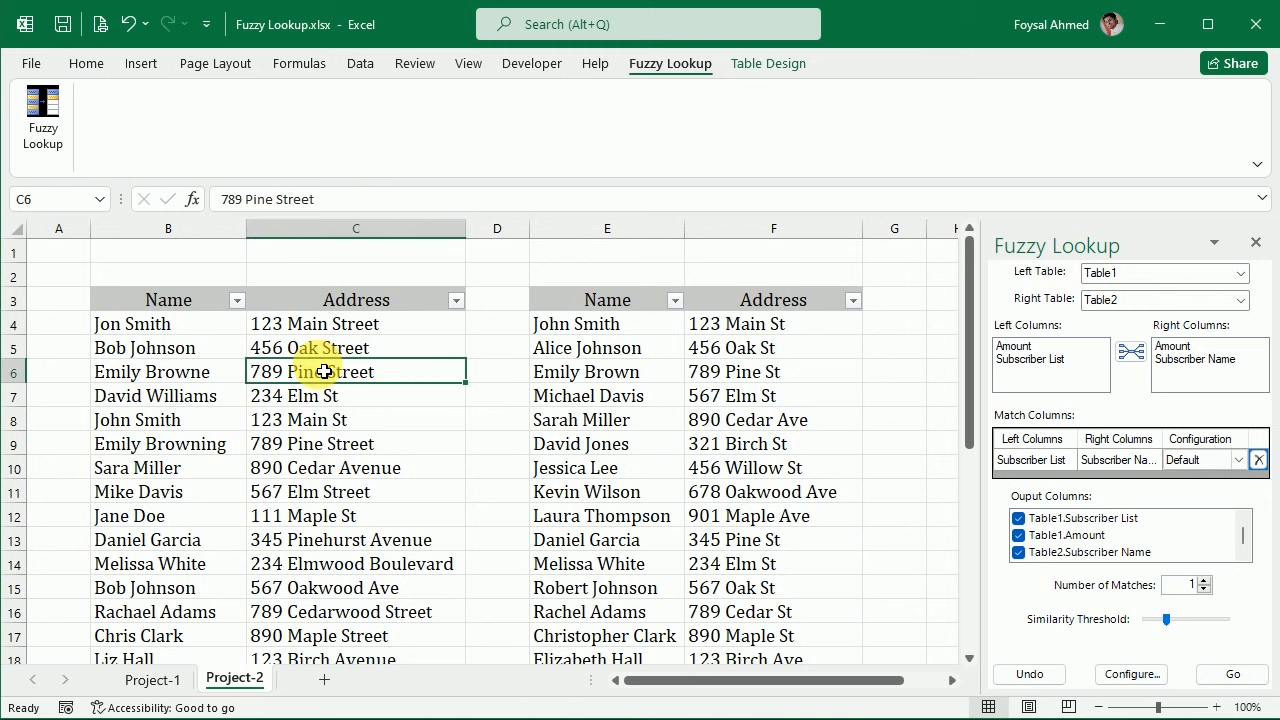
left_click(750, 56)
left_click(625, 370)
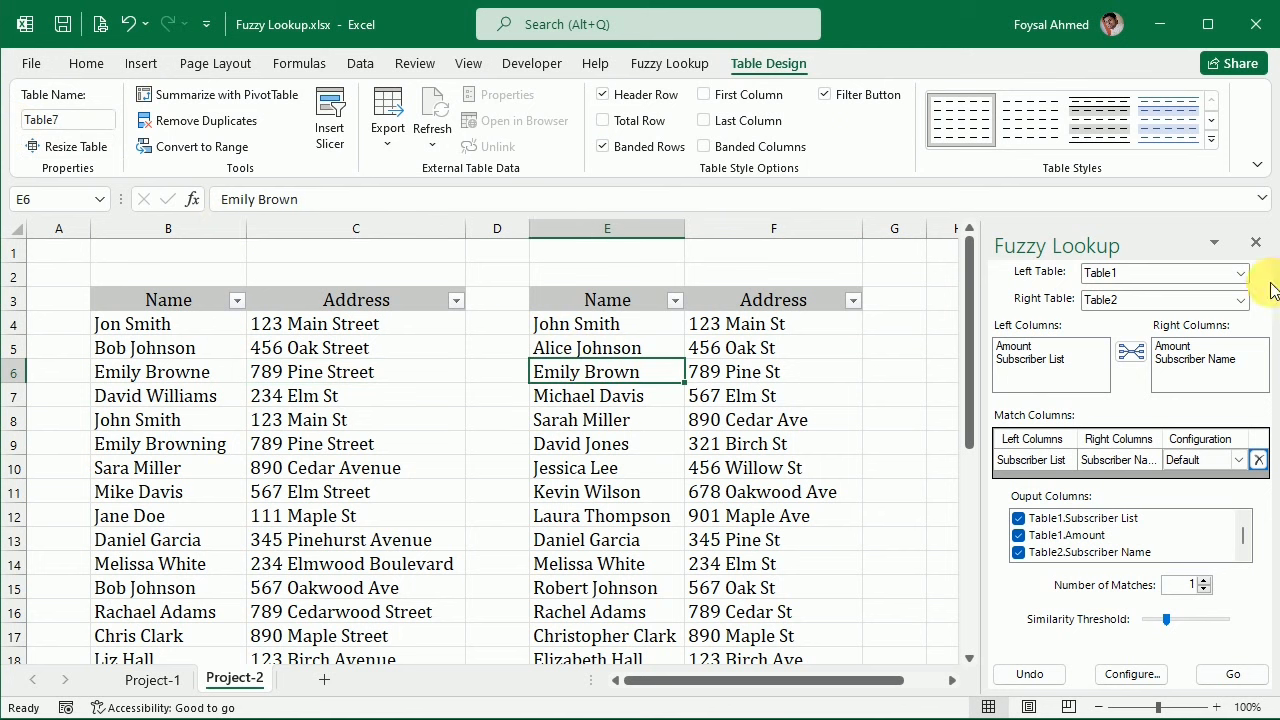
Set Table8 as the left table and Table7 as the right table, matching on their Address and Name columns.
left_click(1240, 273)
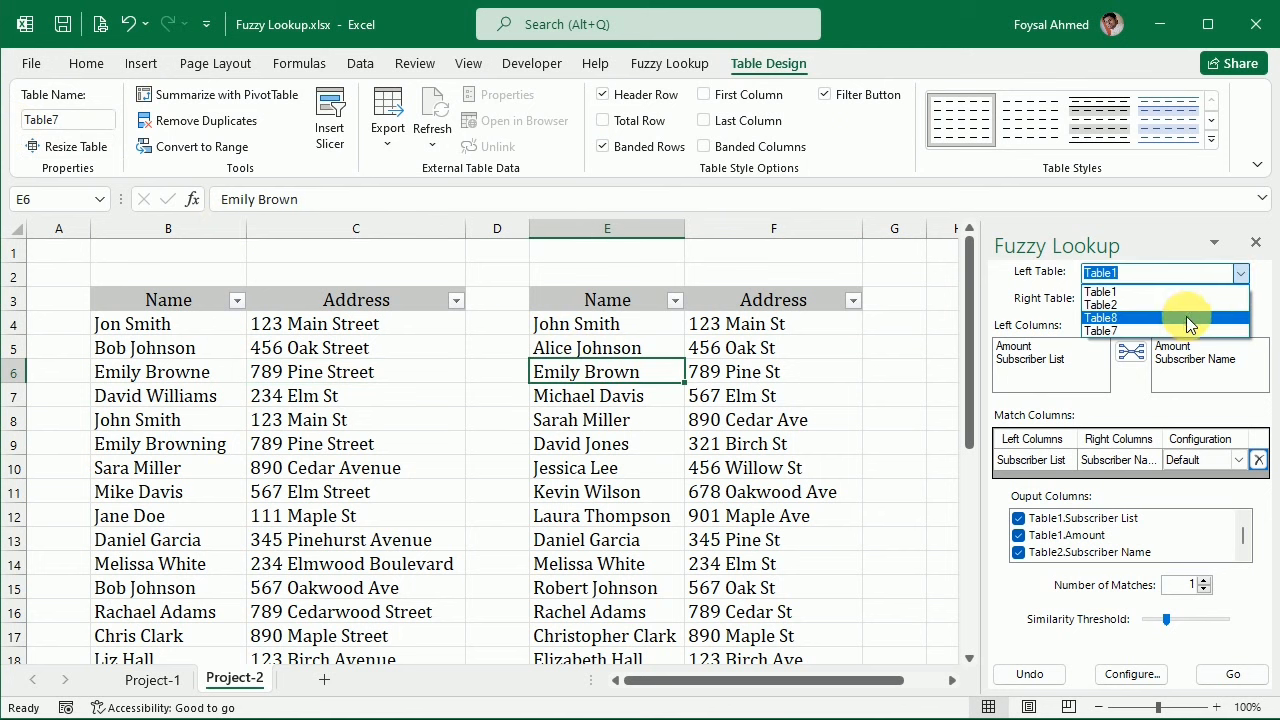
left_click(1186, 316)
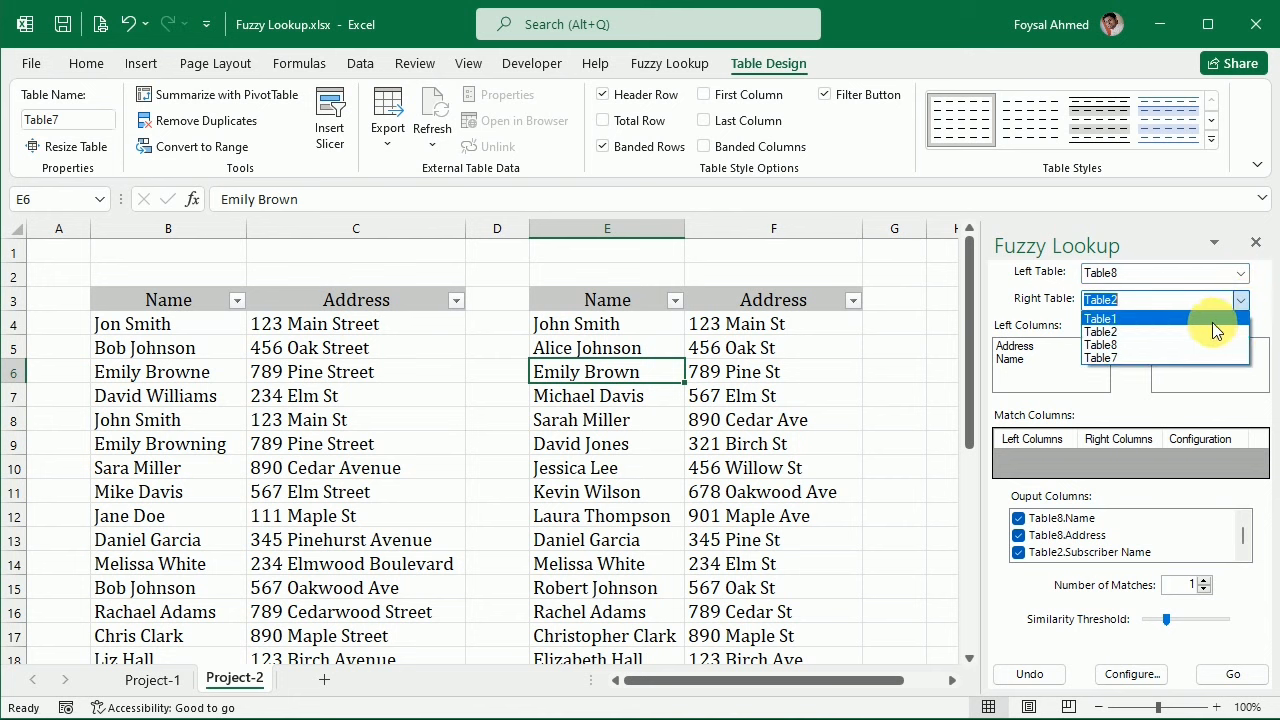
left_click(1165, 356)
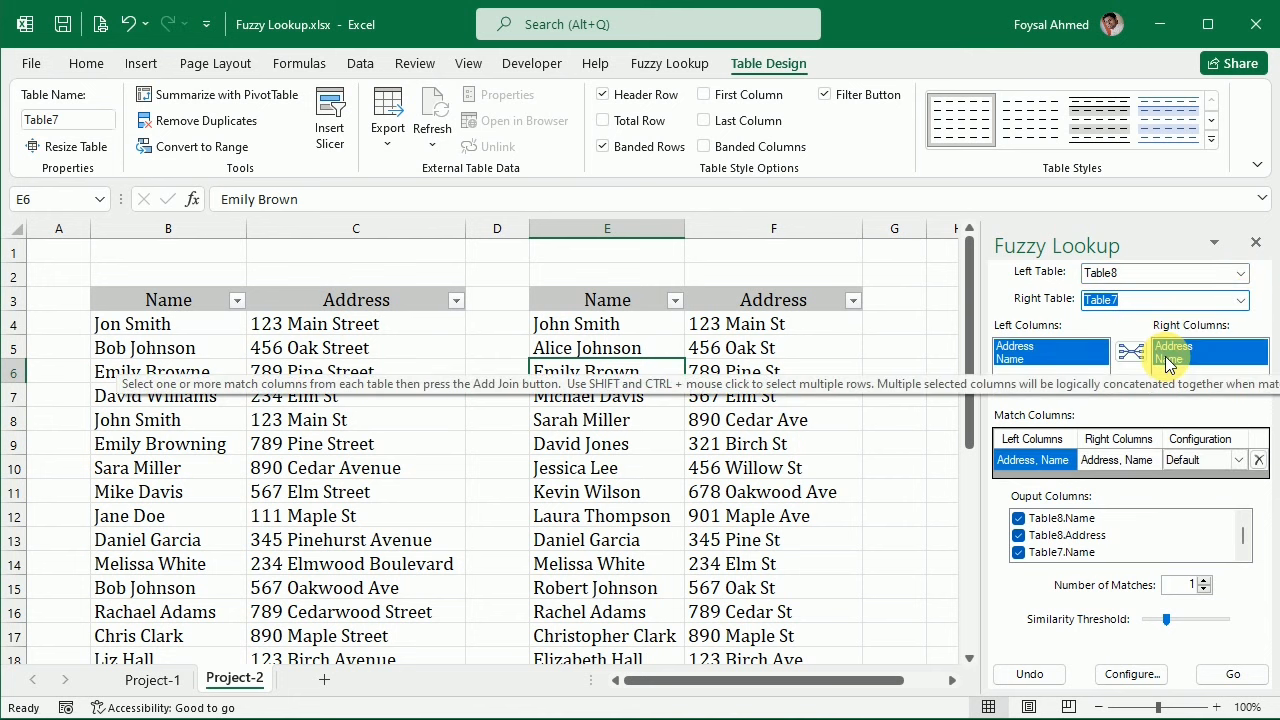
Run the fuzzy lookup with its output starting in cell H3, and close the lookup pane.
left_click_drag(835, 689, 968, 680)
left_click(894, 302)
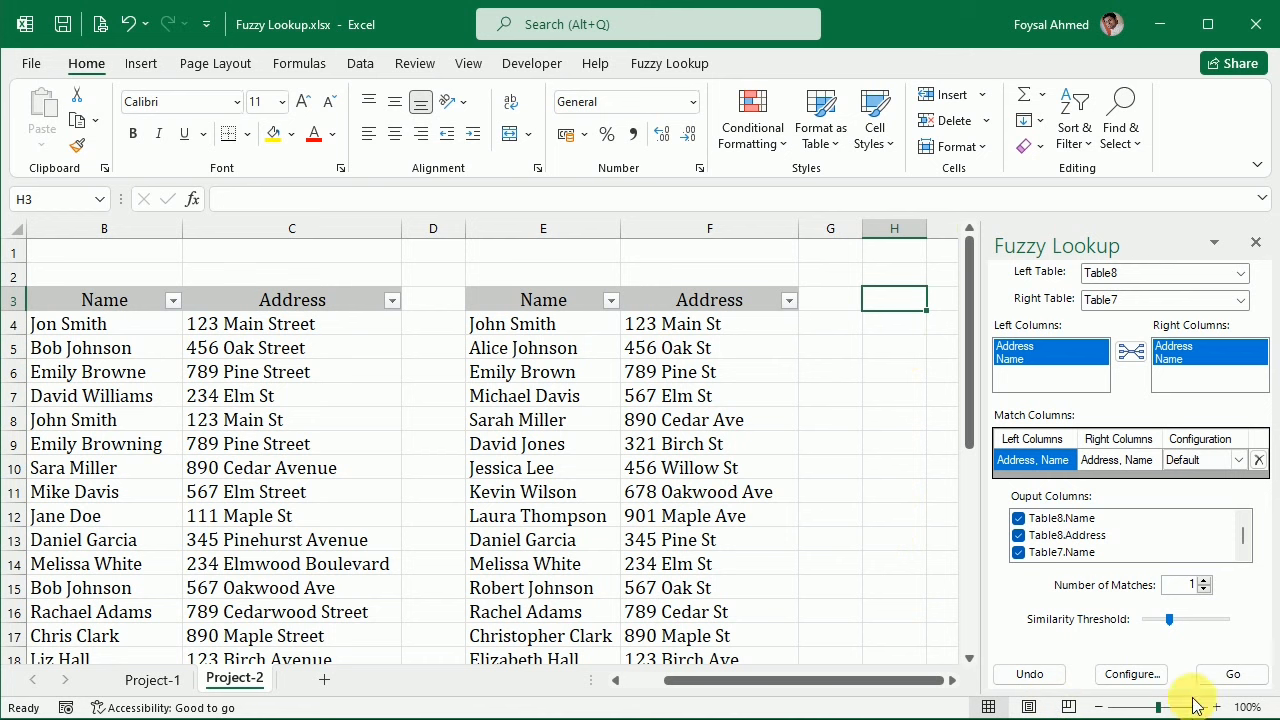
left_click(1226, 680)
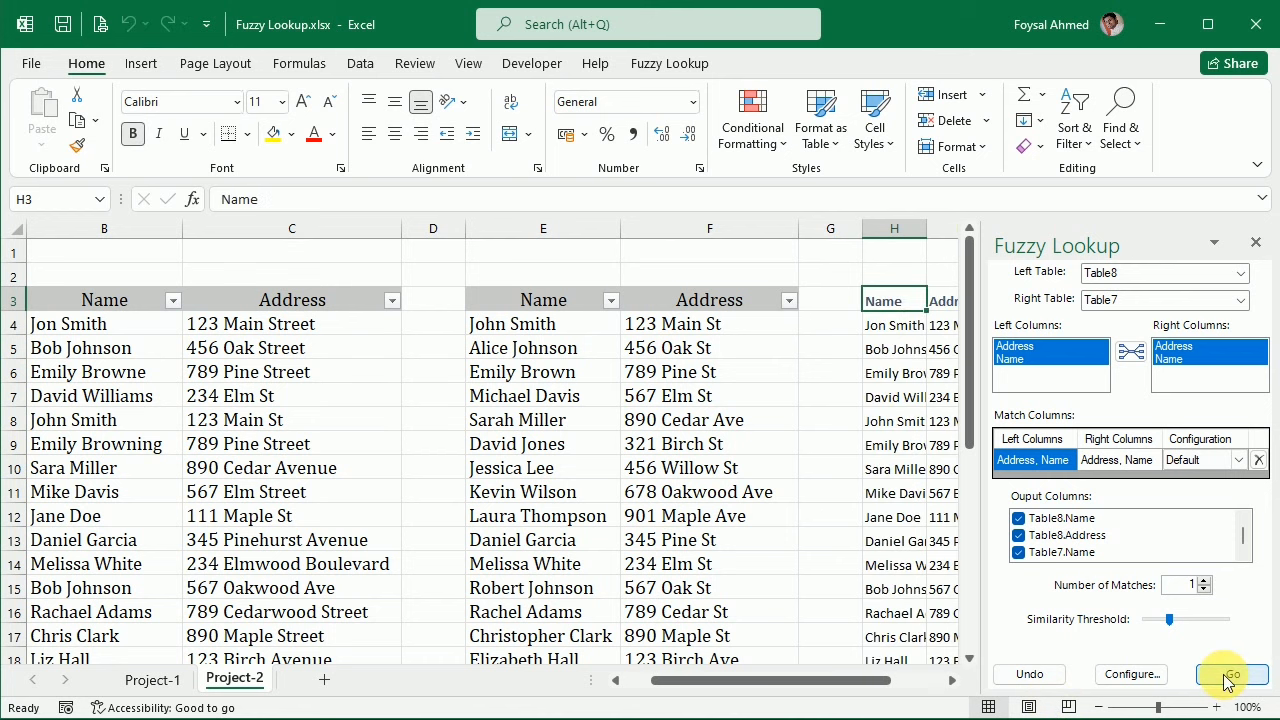
left_click(1256, 244)
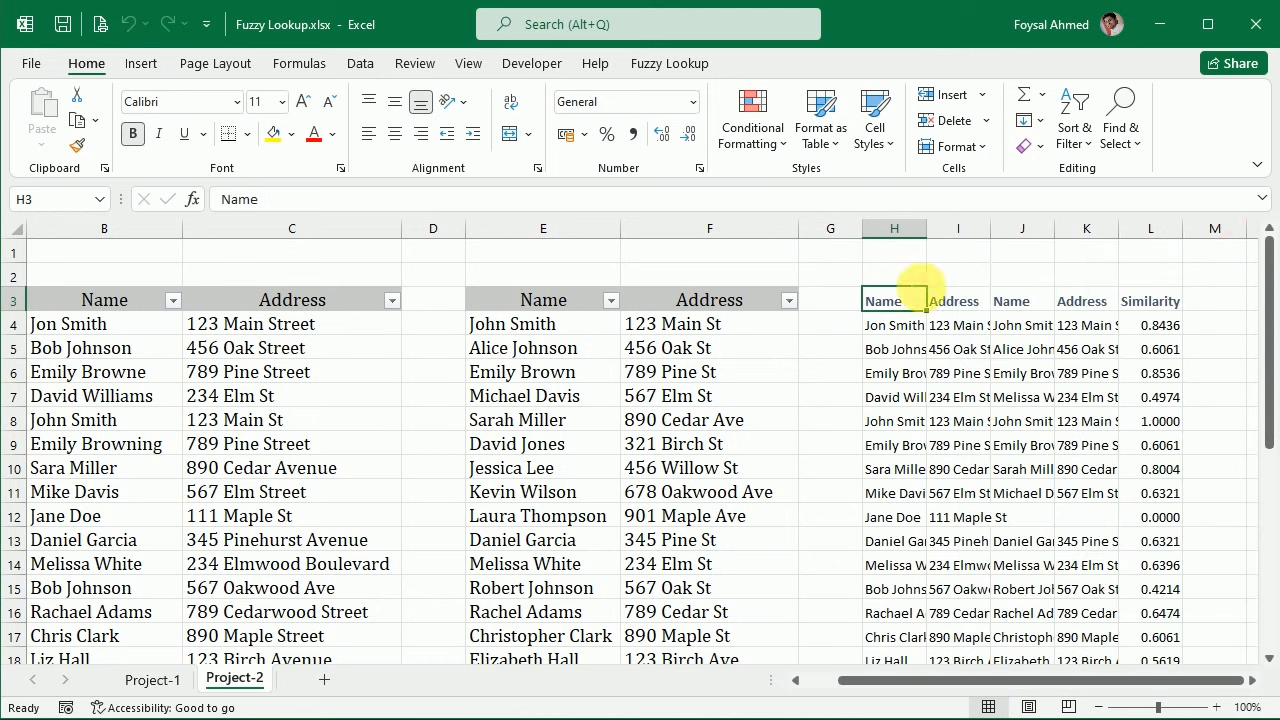
Fit the widths of the output's Name and Address columns H to K to their contents and review the matches.
double_click(926, 228)
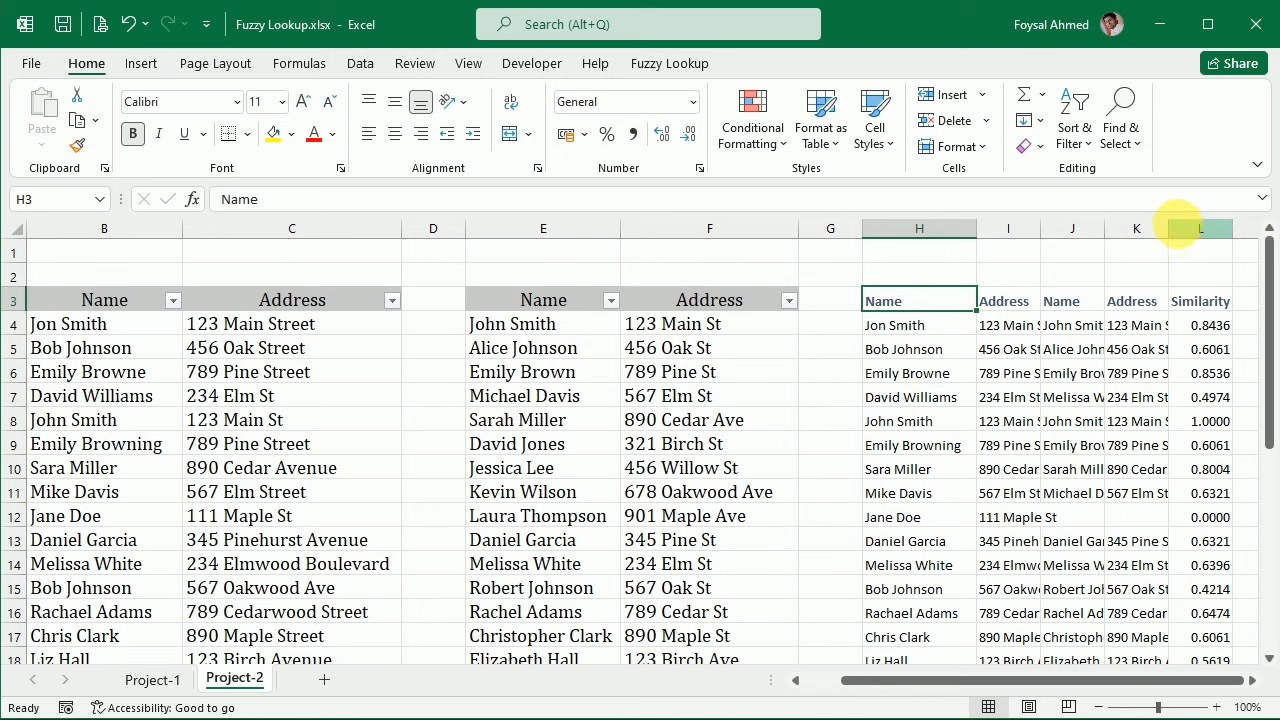
double_click(1168, 228)
double_click(1108, 234)
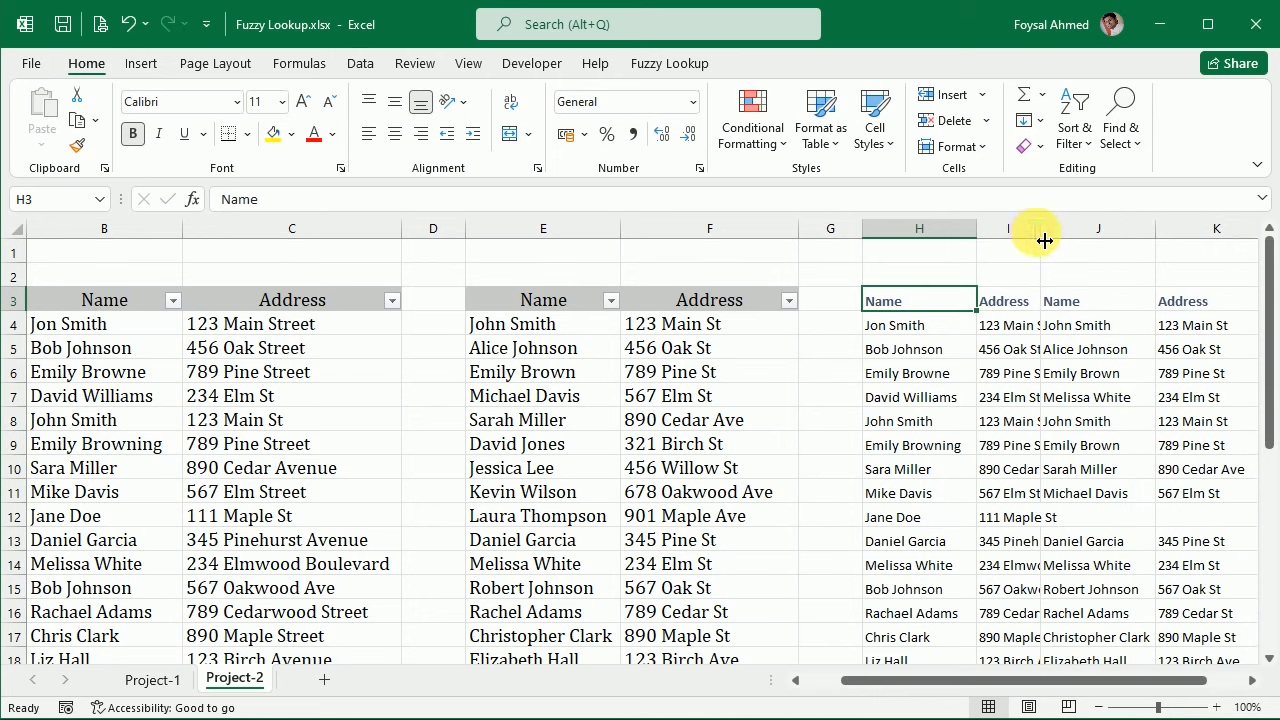
double_click(1042, 230)
left_click_drag(1037, 680, 1199, 686)
scroll(820, 550, "down", 6)
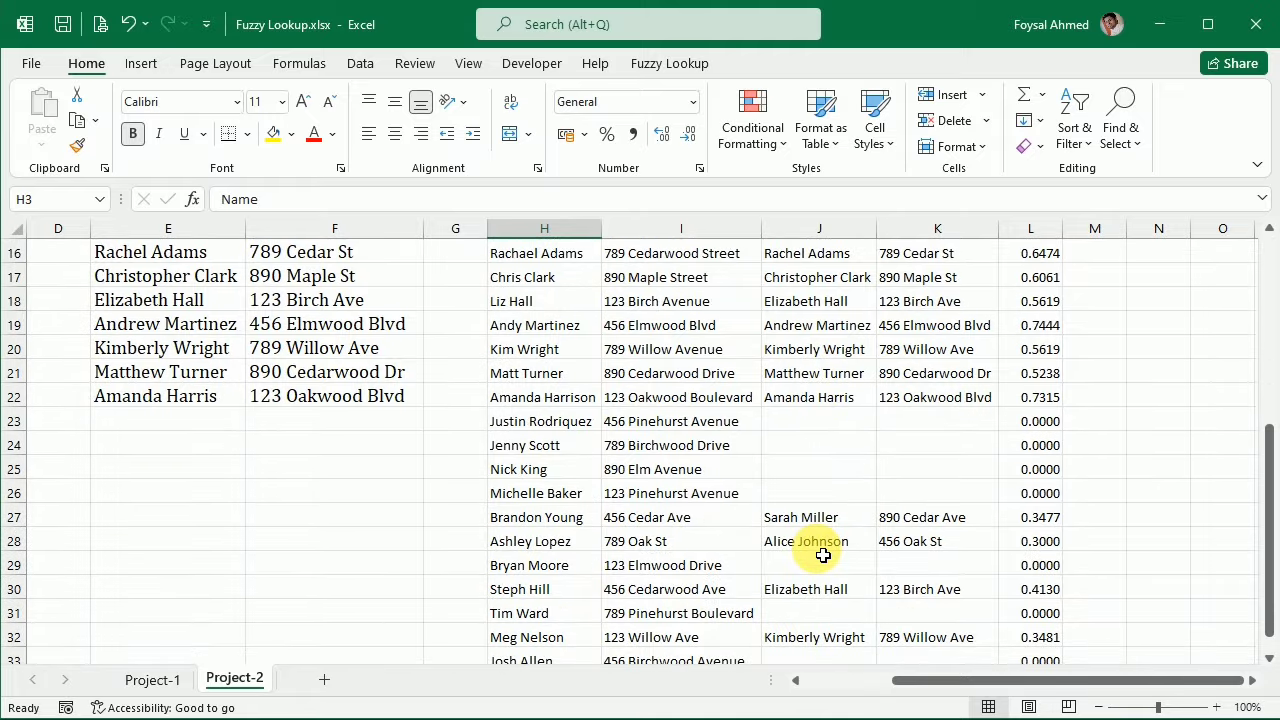
scroll(909, 566, "up", 7)
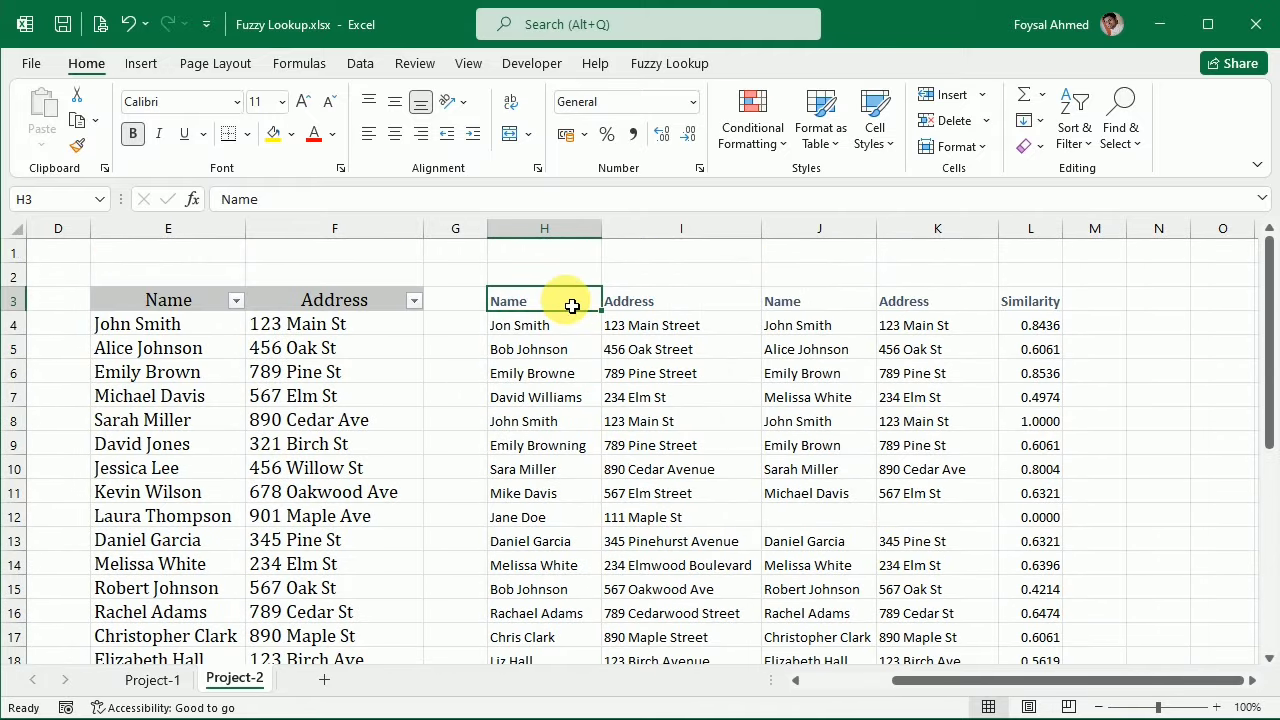
Reopen the Fuzzy Lookup pane, lower the similarity threshold to about 0.2, and rerun the lookup into cell H3.
left_click(668, 63)
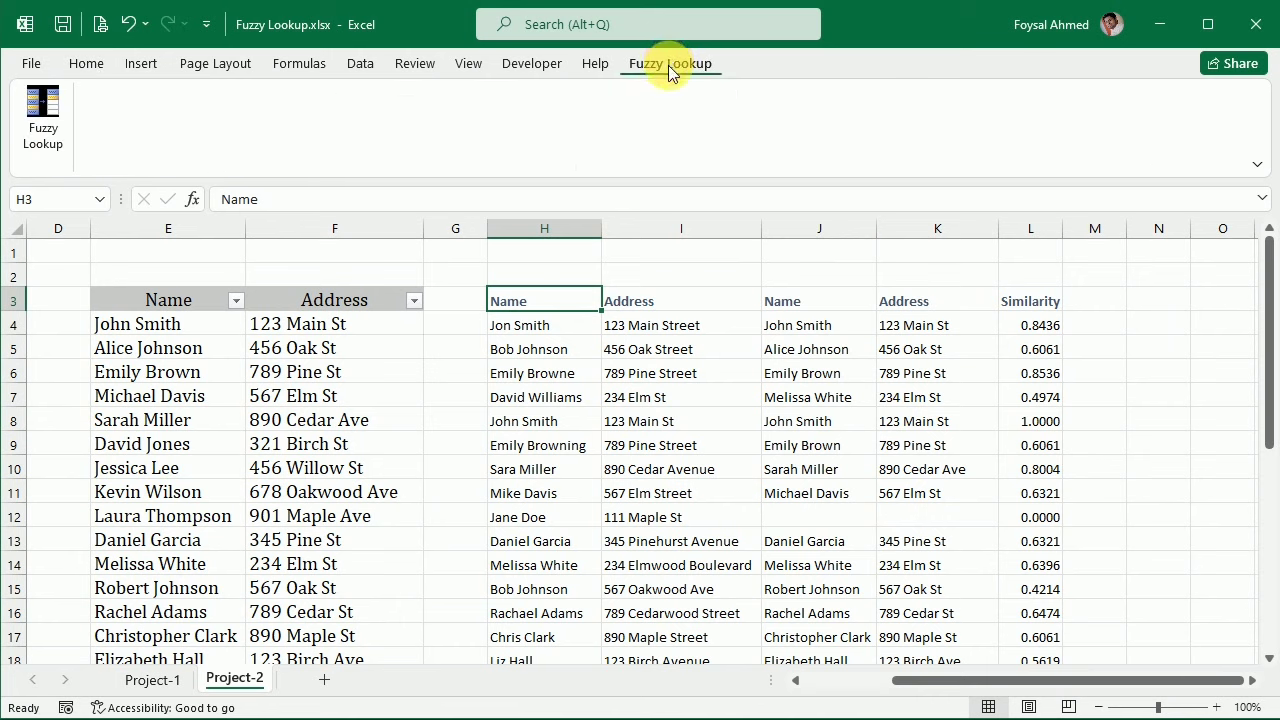
left_click(43, 112)
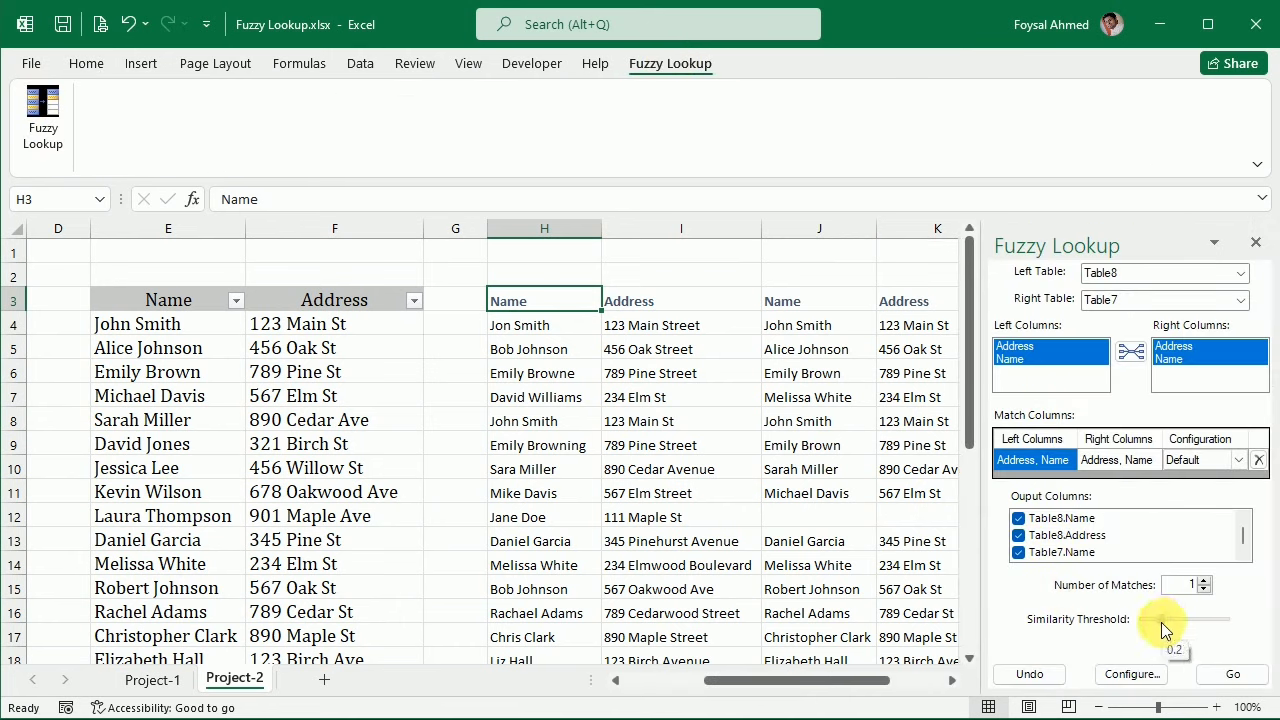
left_click(1230, 674)
scroll(737, 586, "down", 5)
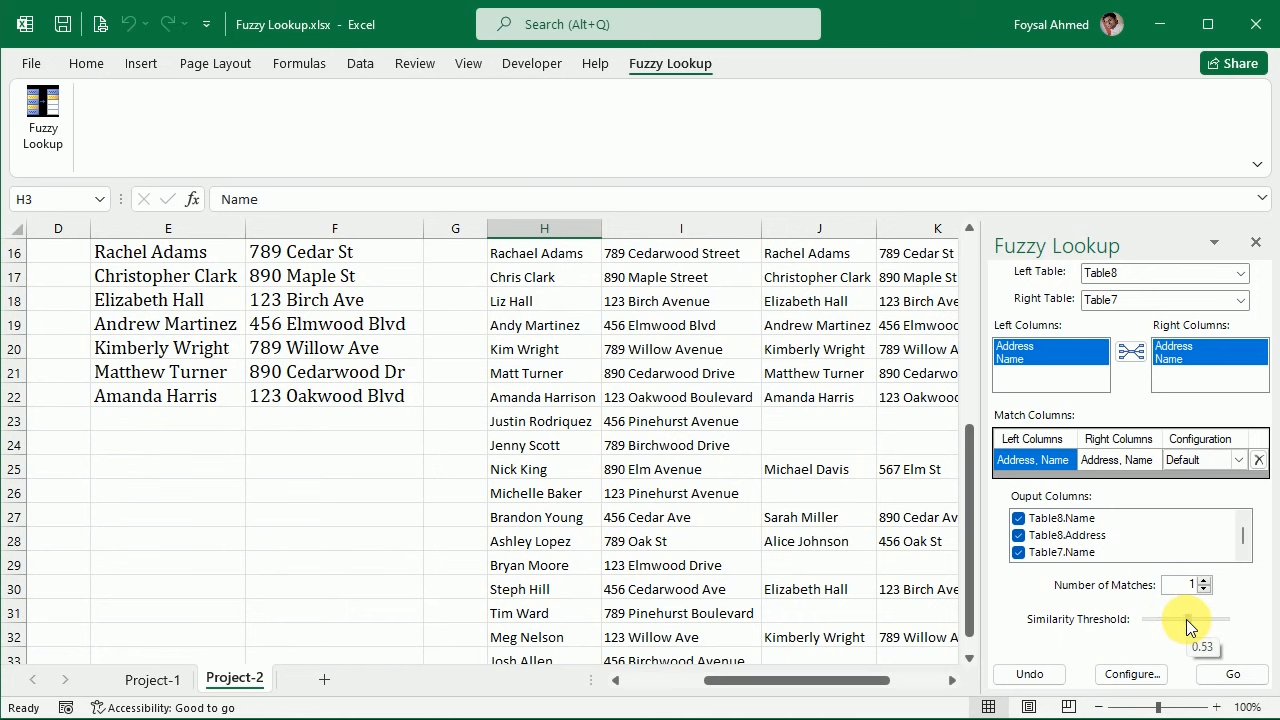
Raise the similarity threshold to about 0.53 and rerun the fuzzy lookup over the existing output.
left_click_drag(1187, 620, 1186, 620)
scroll(857, 594, "up", 5)
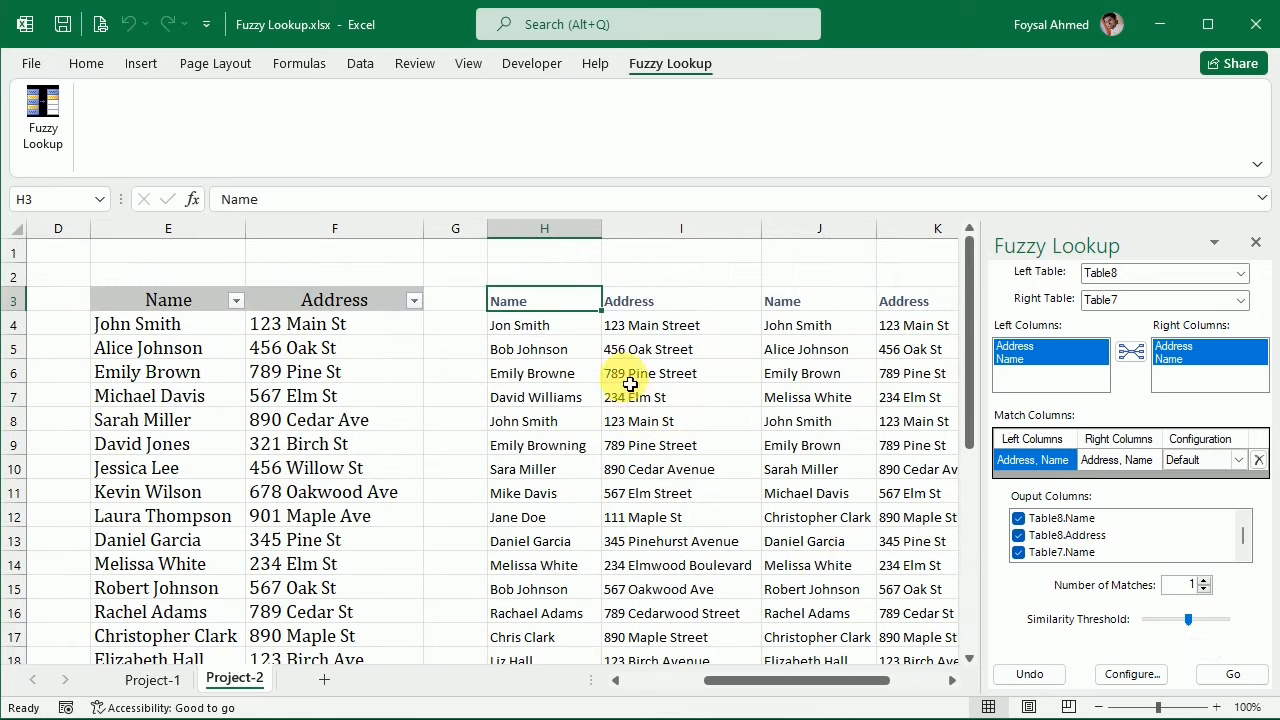
left_click(1233, 674)
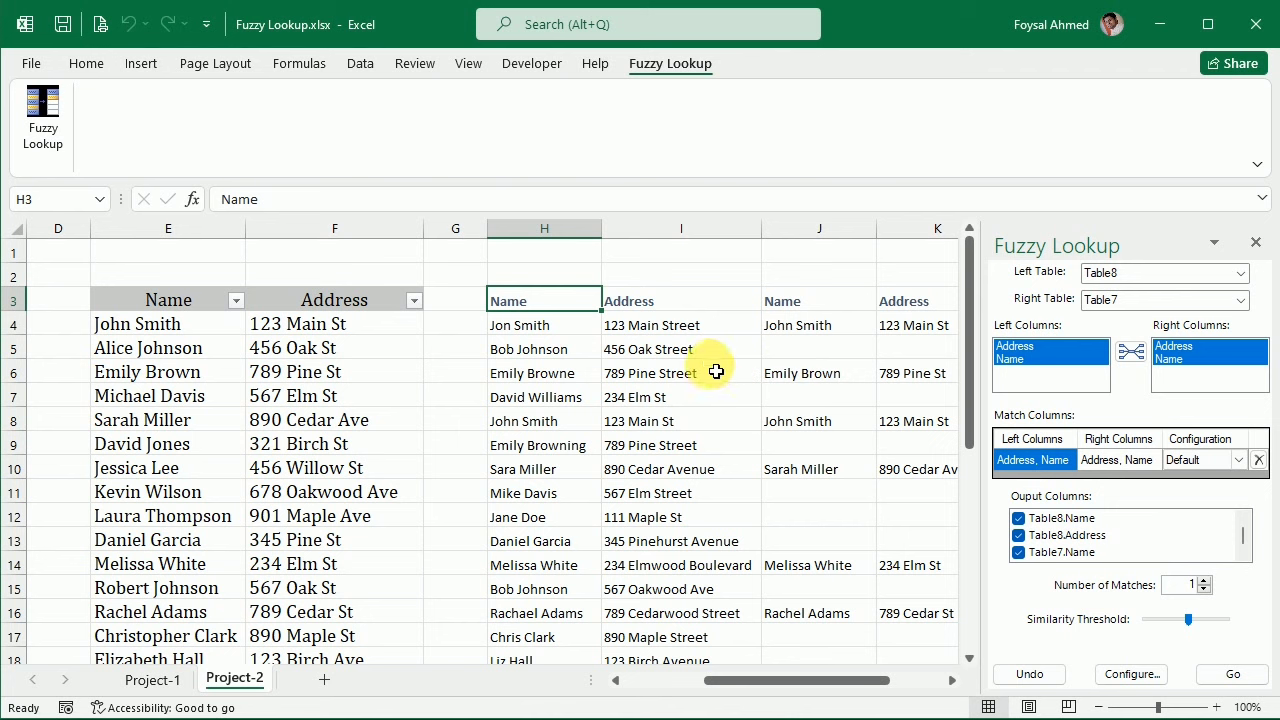
Review the matched names, addresses and similarity scores down the whole output, and close the lookup pane.
left_click_drag(801, 680, 843, 680)
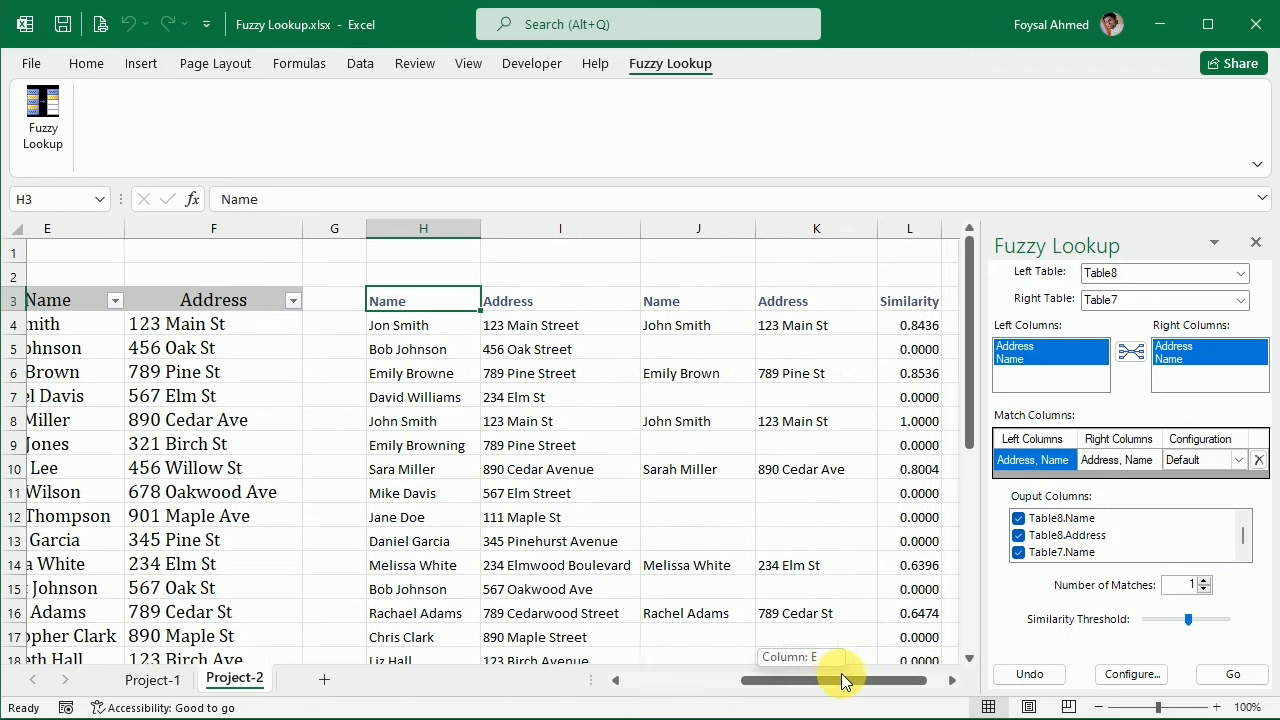
scroll(727, 545, "down", 1)
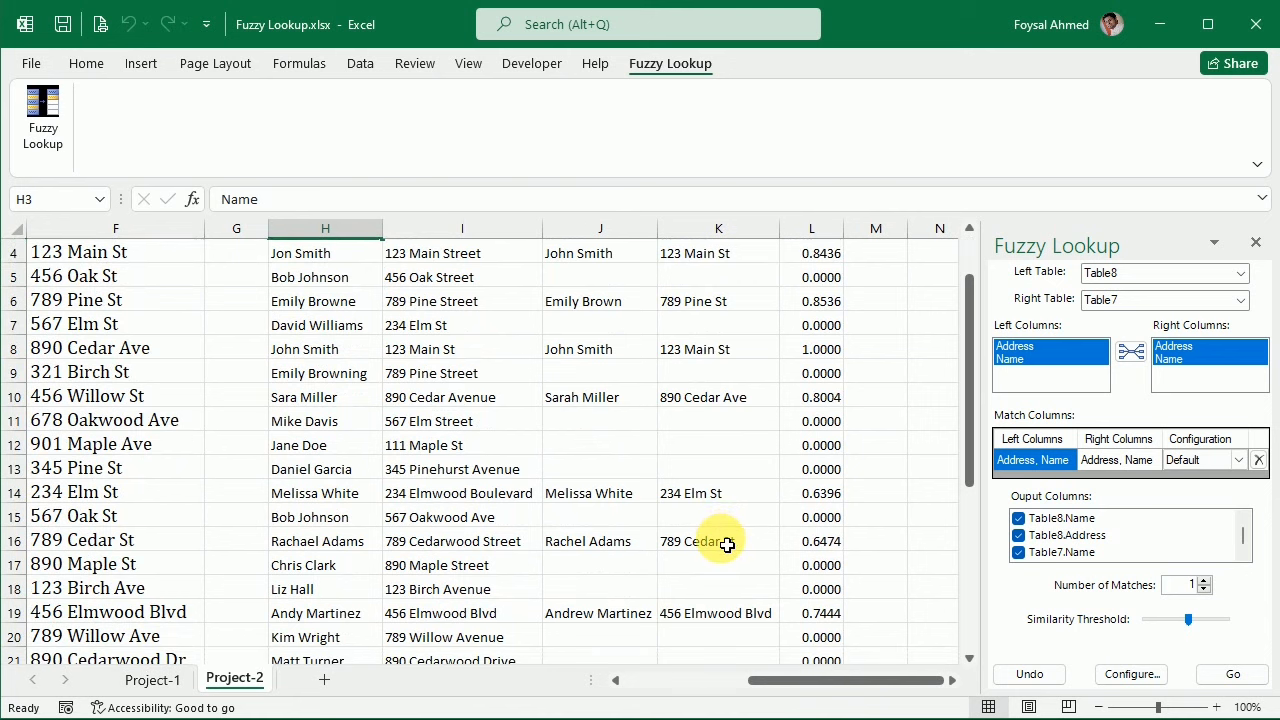
scroll(727, 545, "down", 5)
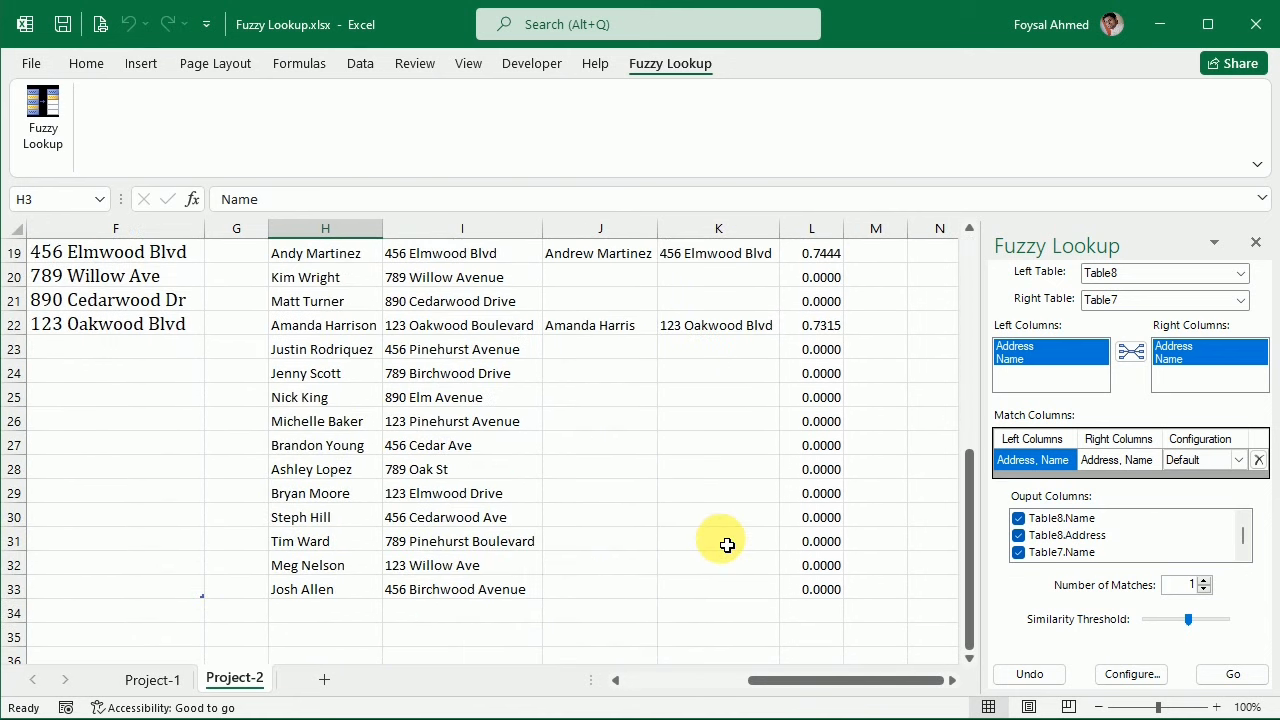
scroll(727, 545, "up", 6)
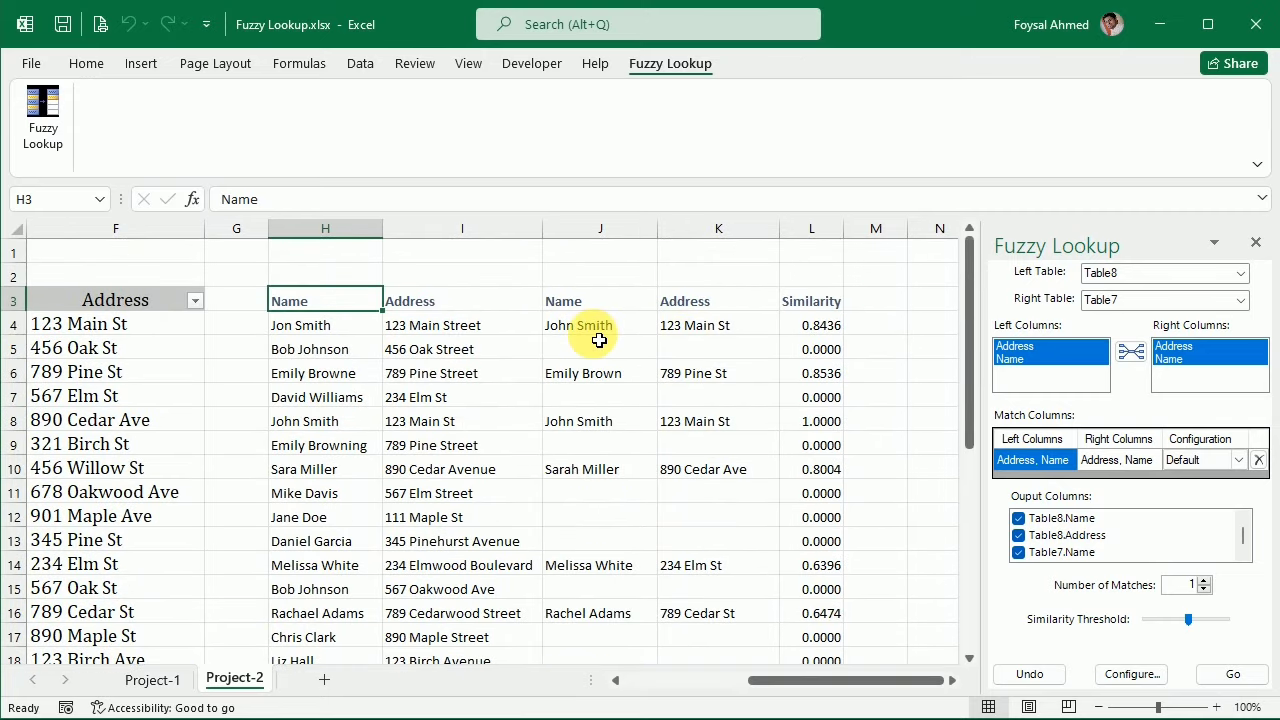
left_click(1257, 245)
left_click_drag(967, 684, 686, 694)
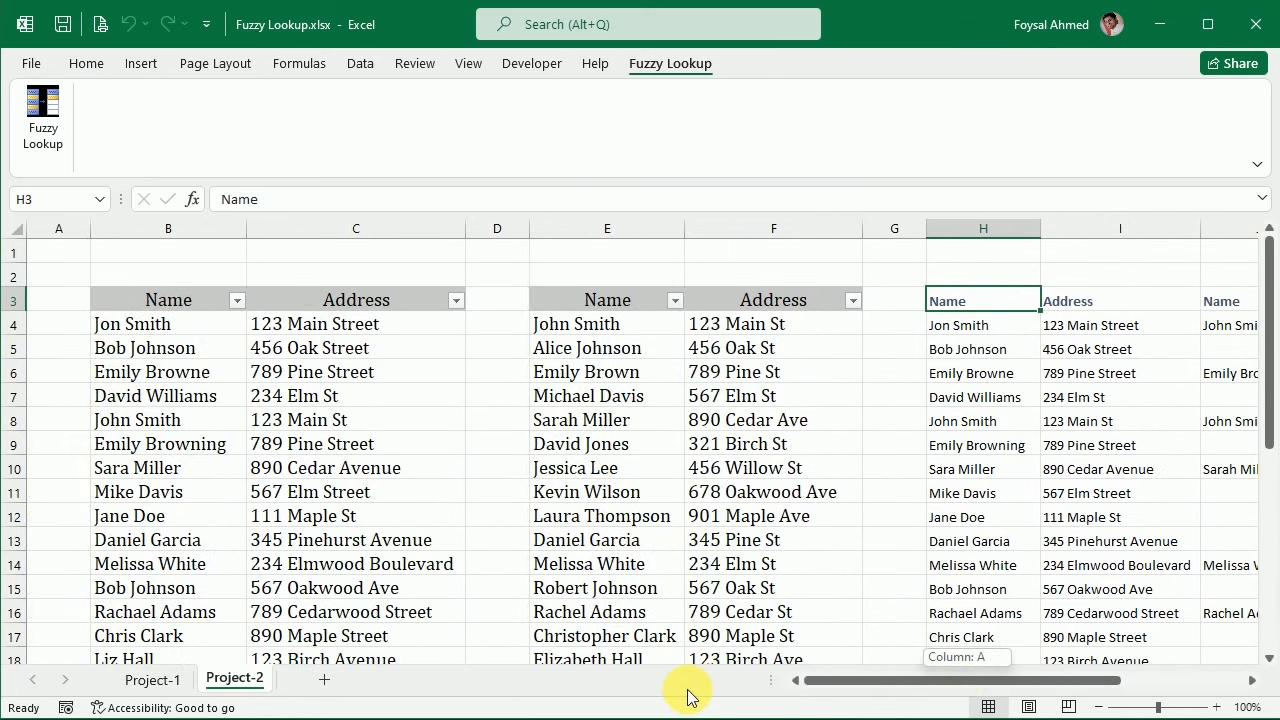